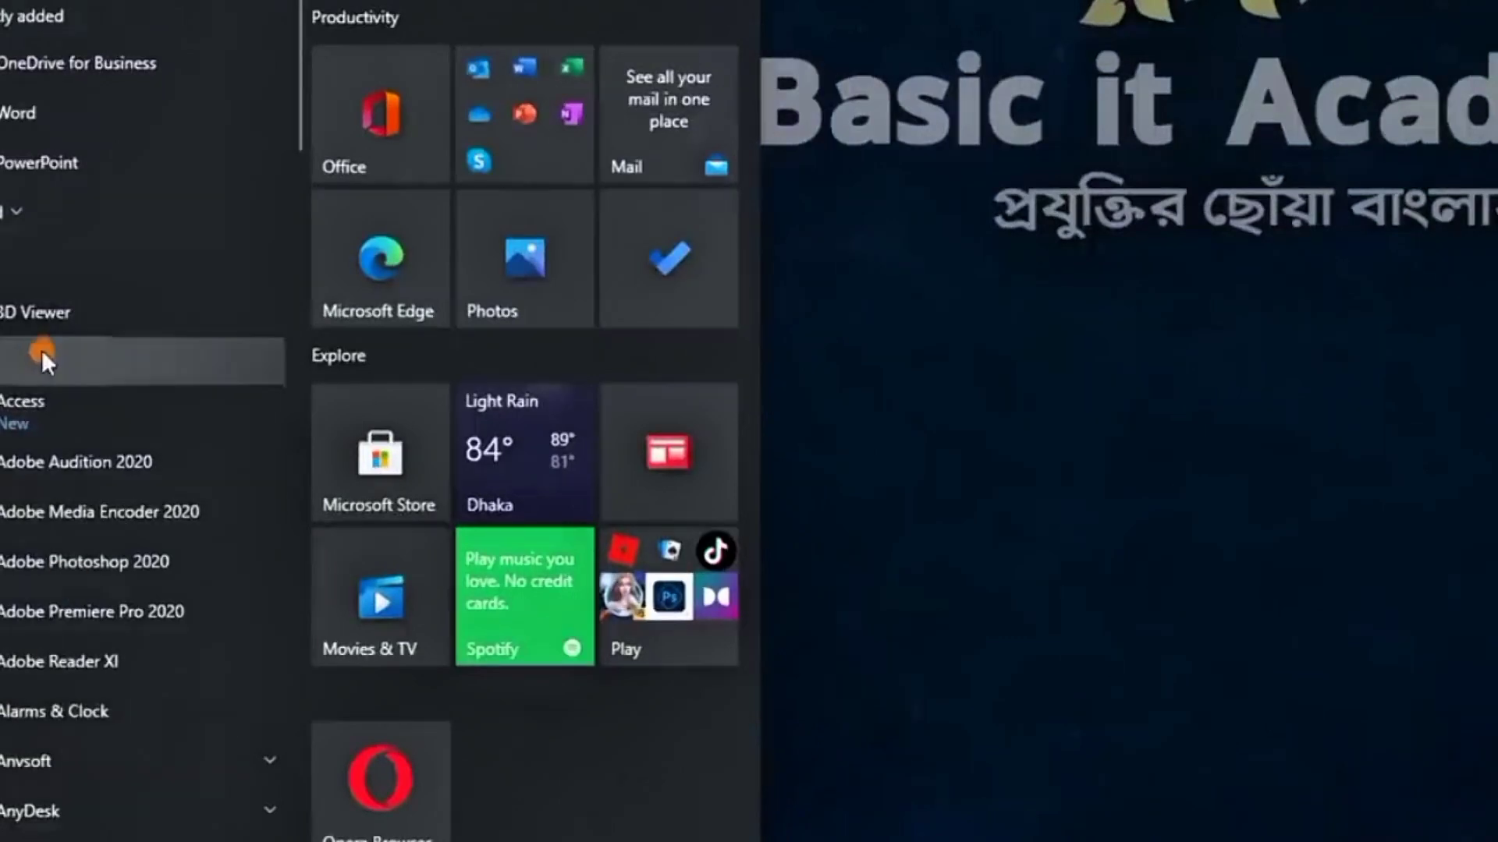
Look through the Start menu's alphabetical app list and launch Word from the recently added apps
{"action": "scroll", "coordinate": [62, 367], "scroll_direction": "down", "scroll_amount": 15}
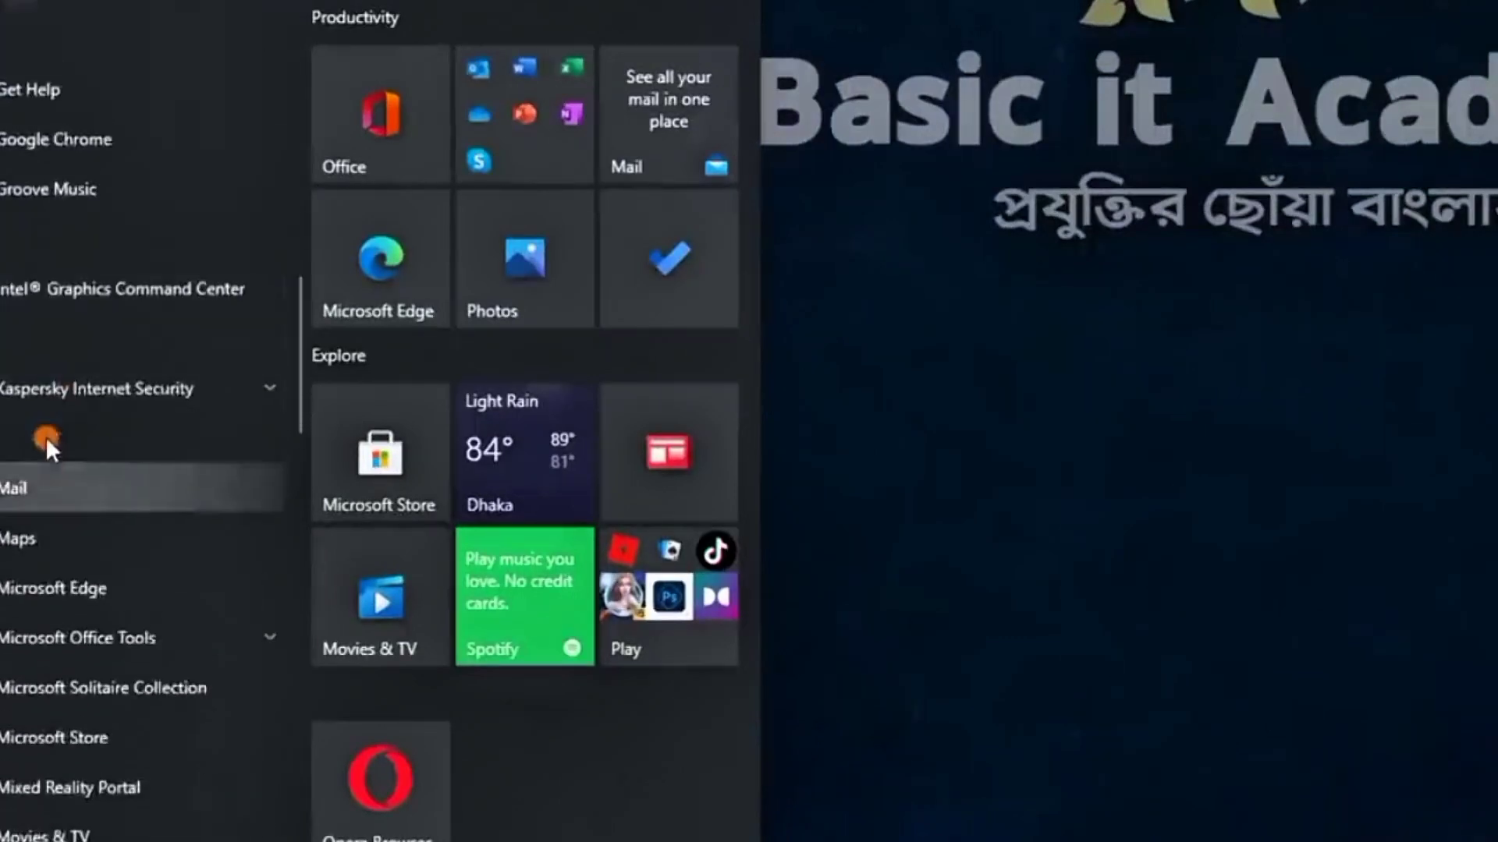
{"action": "scroll", "coordinate": [44, 441], "scroll_direction": "up", "scroll_amount": 12}
{"action": "scroll", "coordinate": [44, 446], "scroll_direction": "up", "scroll_amount": 5}
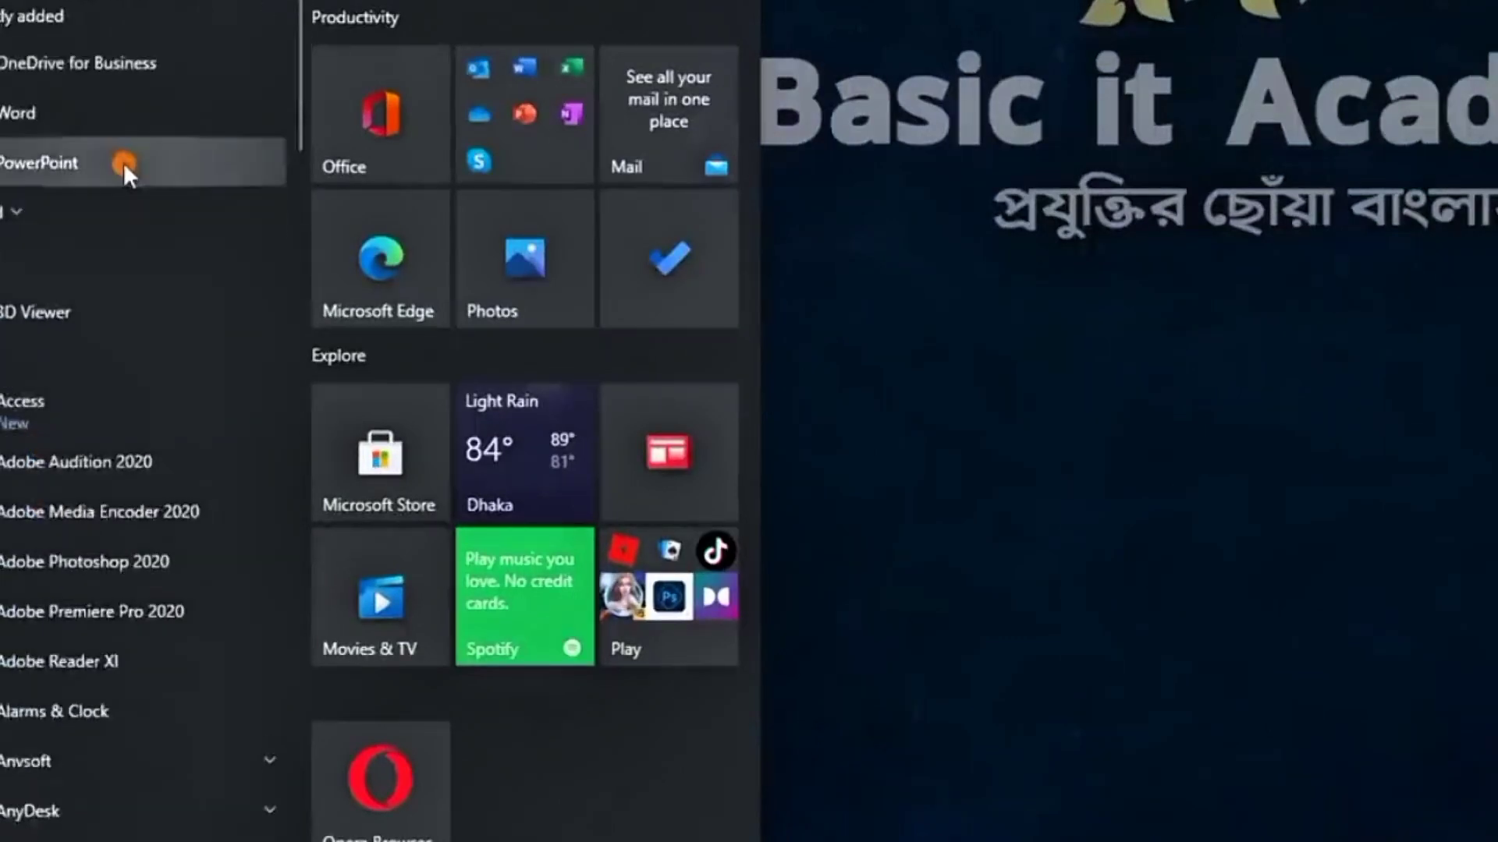
{"action": "left_click", "coordinate": [63, 110]}
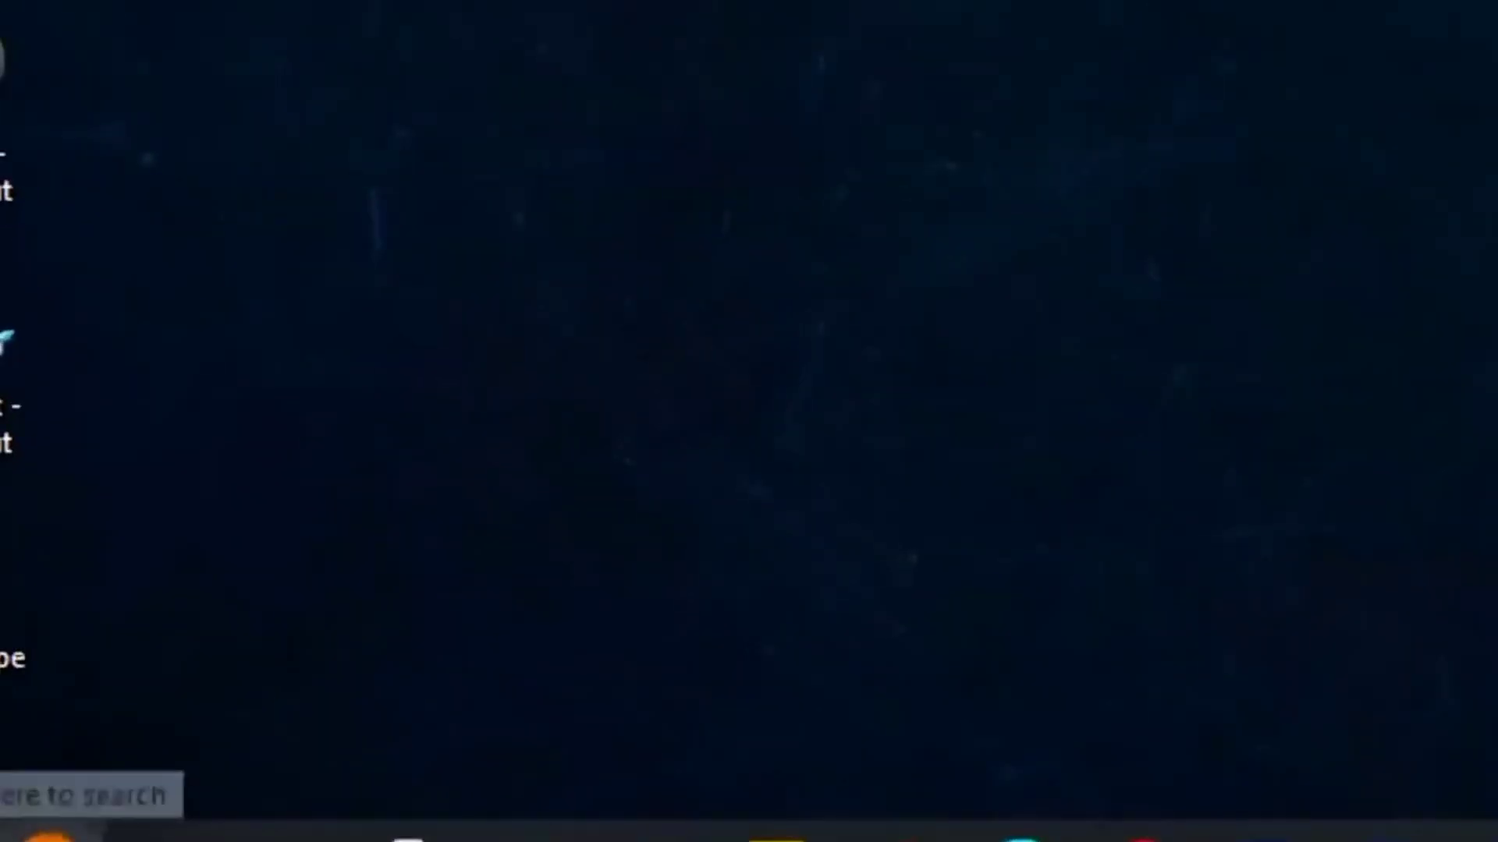
Search Windows for "word" and open the Word app
{"action": "left_click", "coordinate": [66, 799]}
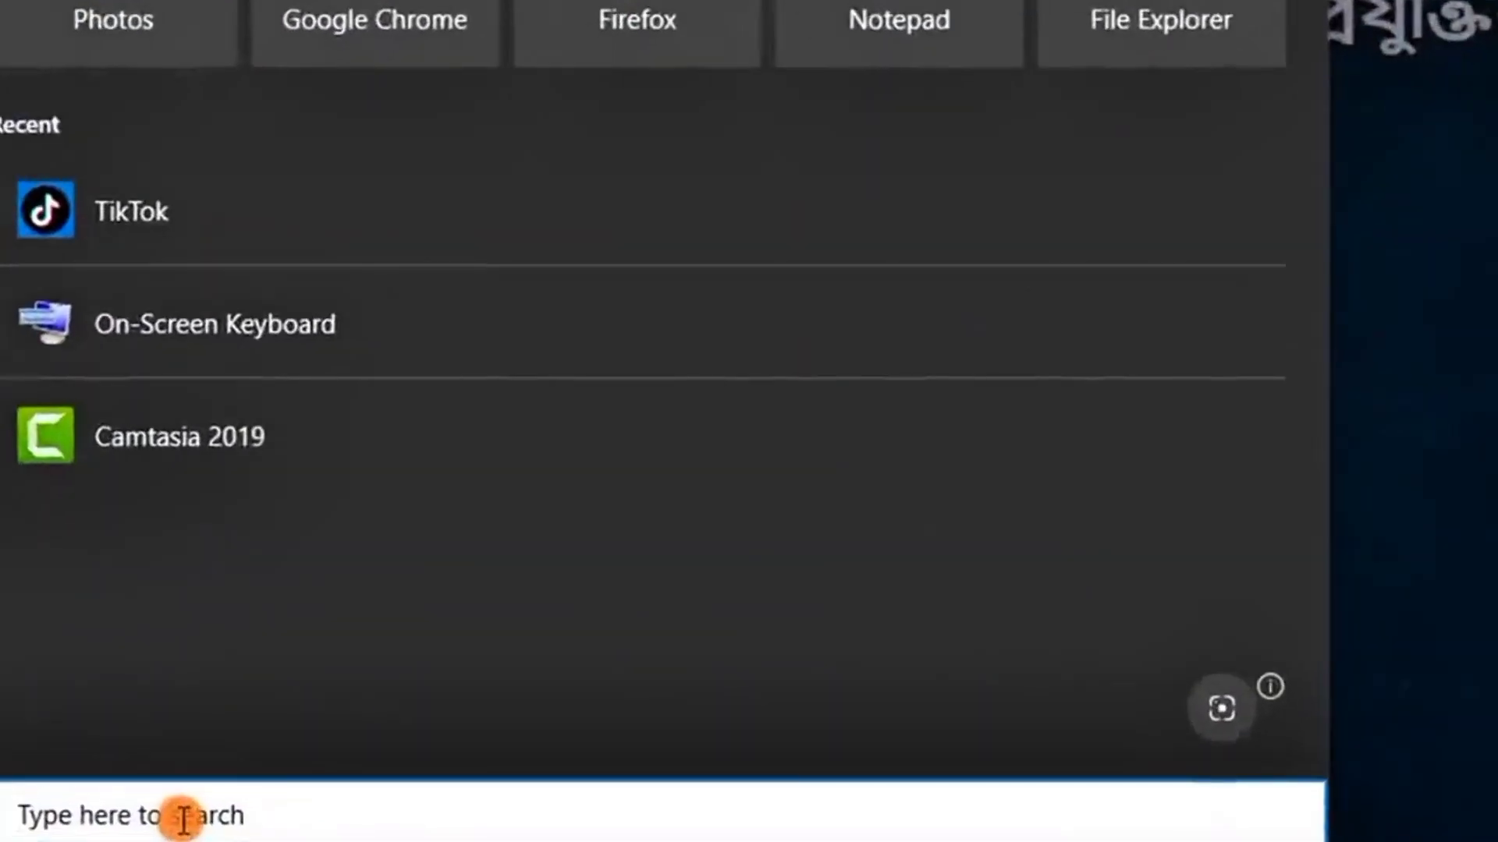
{"action": "type", "text": "word"}
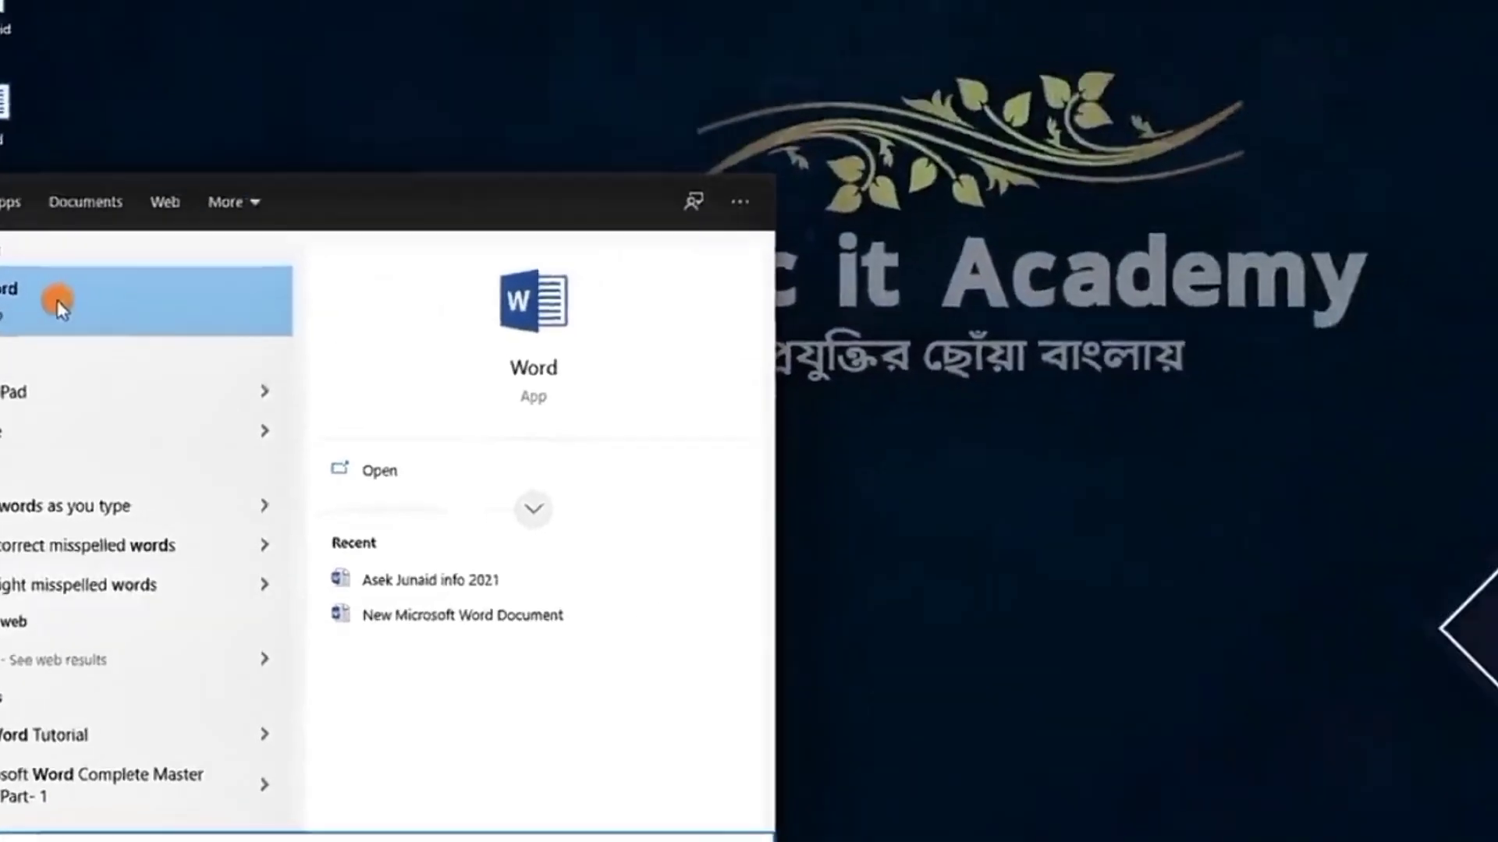
{"action": "left_click", "coordinate": [123, 90]}
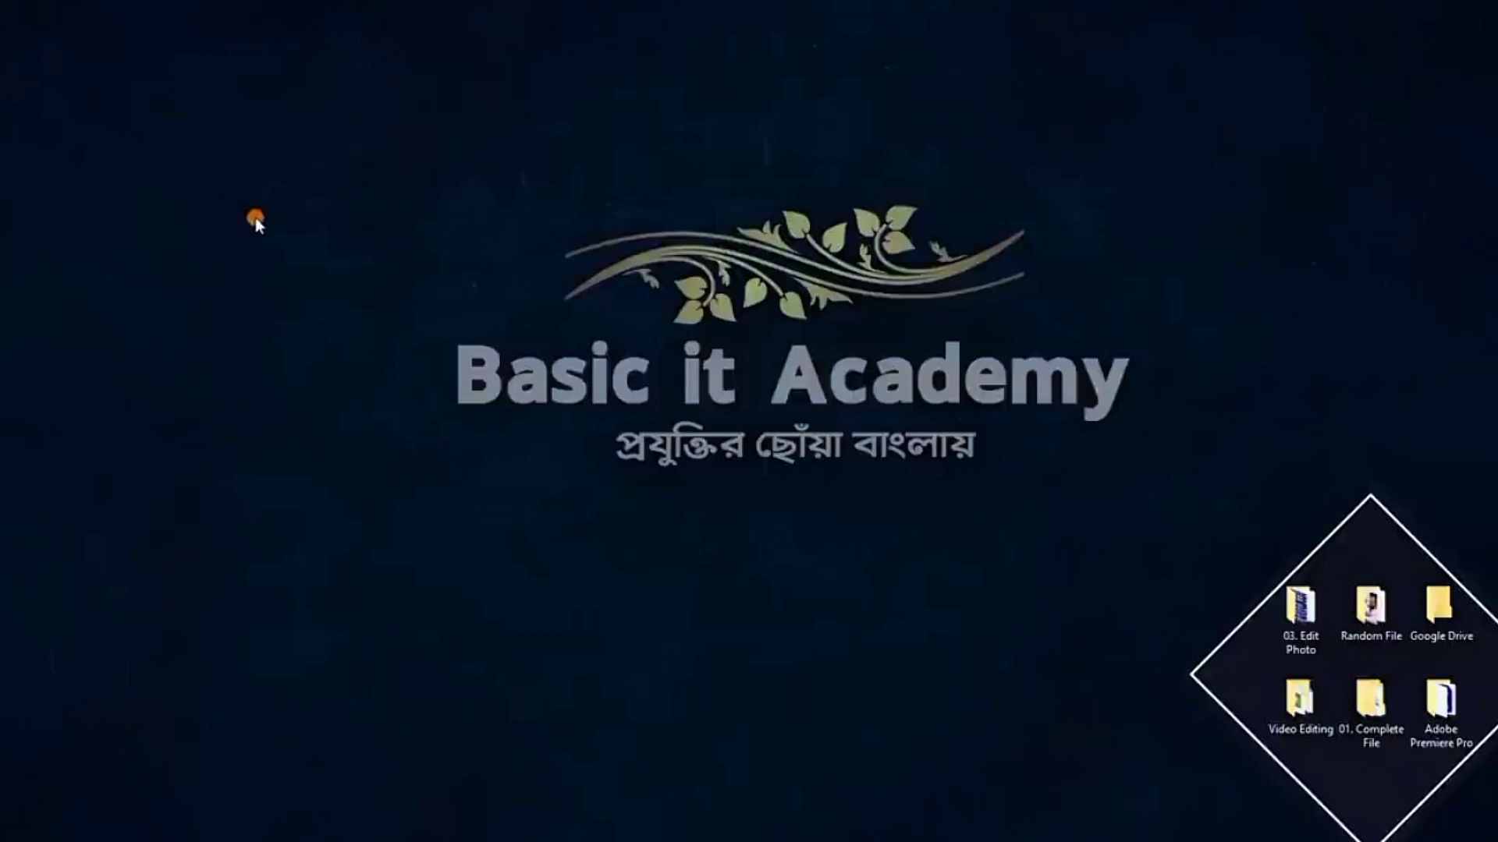
Create a new Microsoft Word Document on the desktop
{"action": "right_click", "coordinate": [260, 239]}
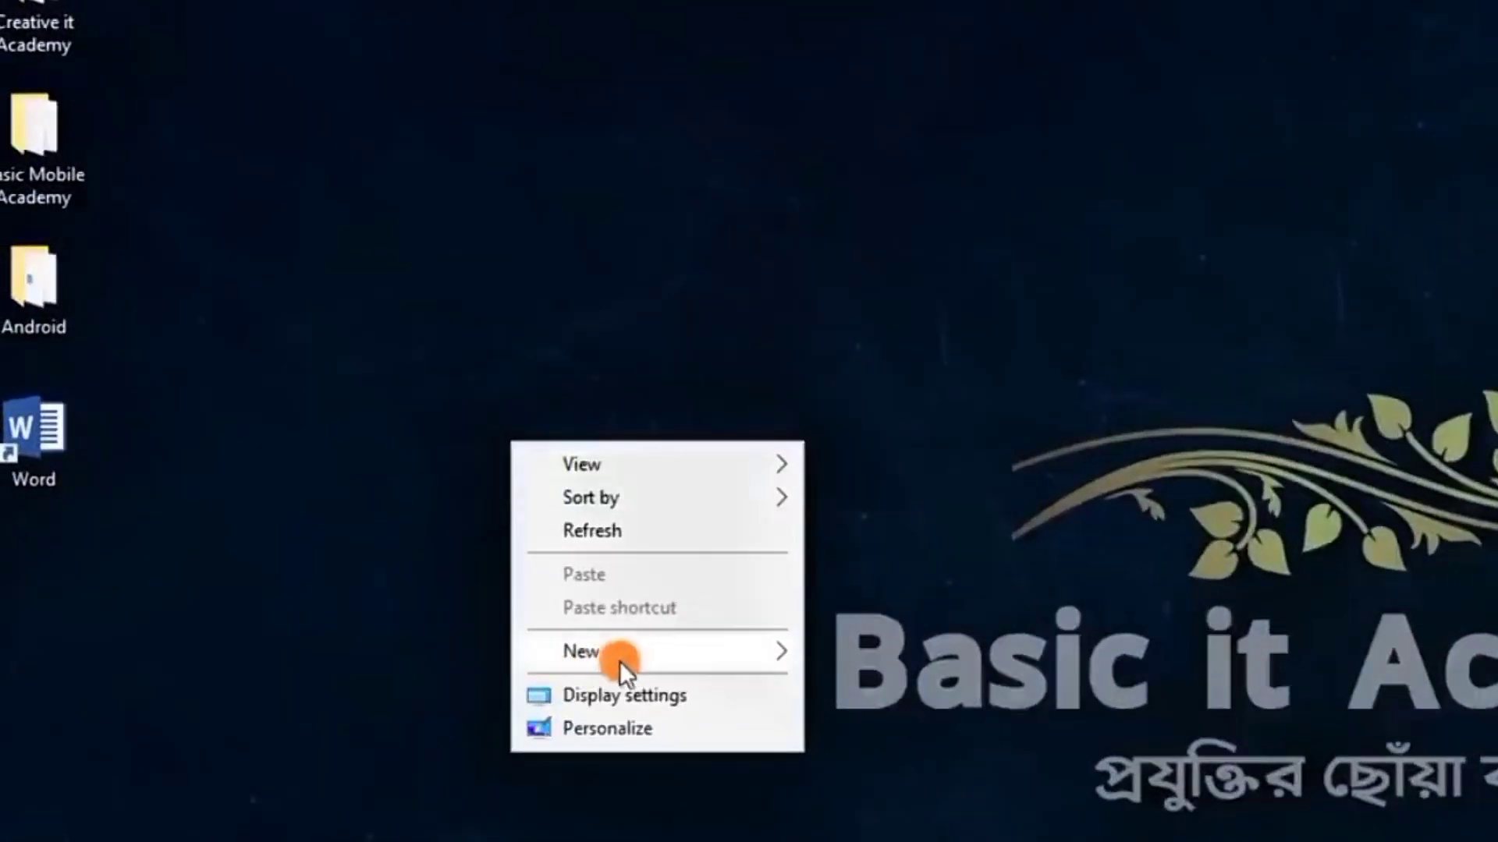
{"action": "mouse_move", "coordinate": [619, 661]}
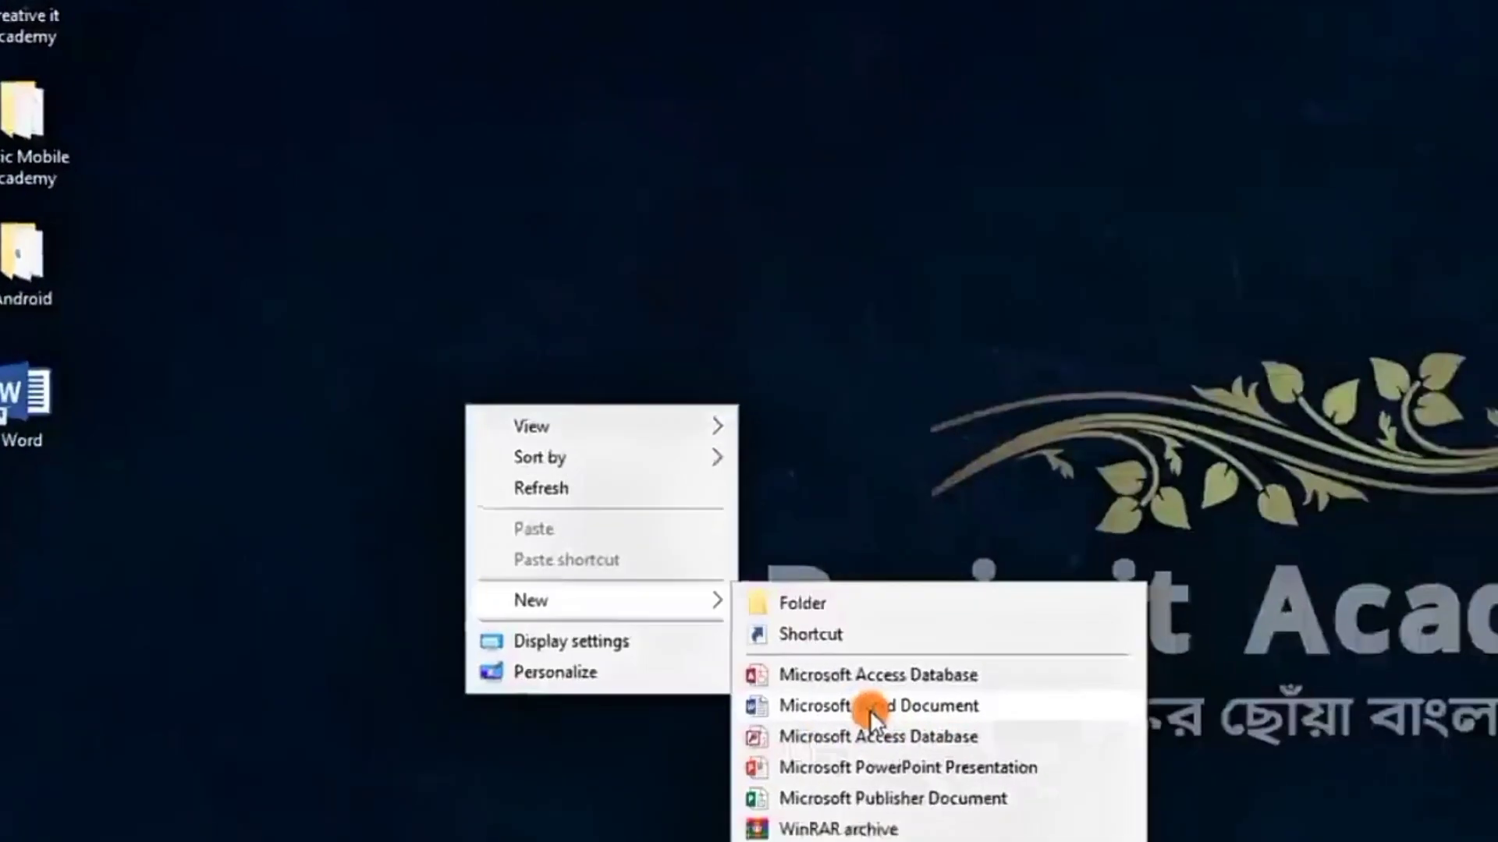
{"action": "left_click", "coordinate": [271, 573]}
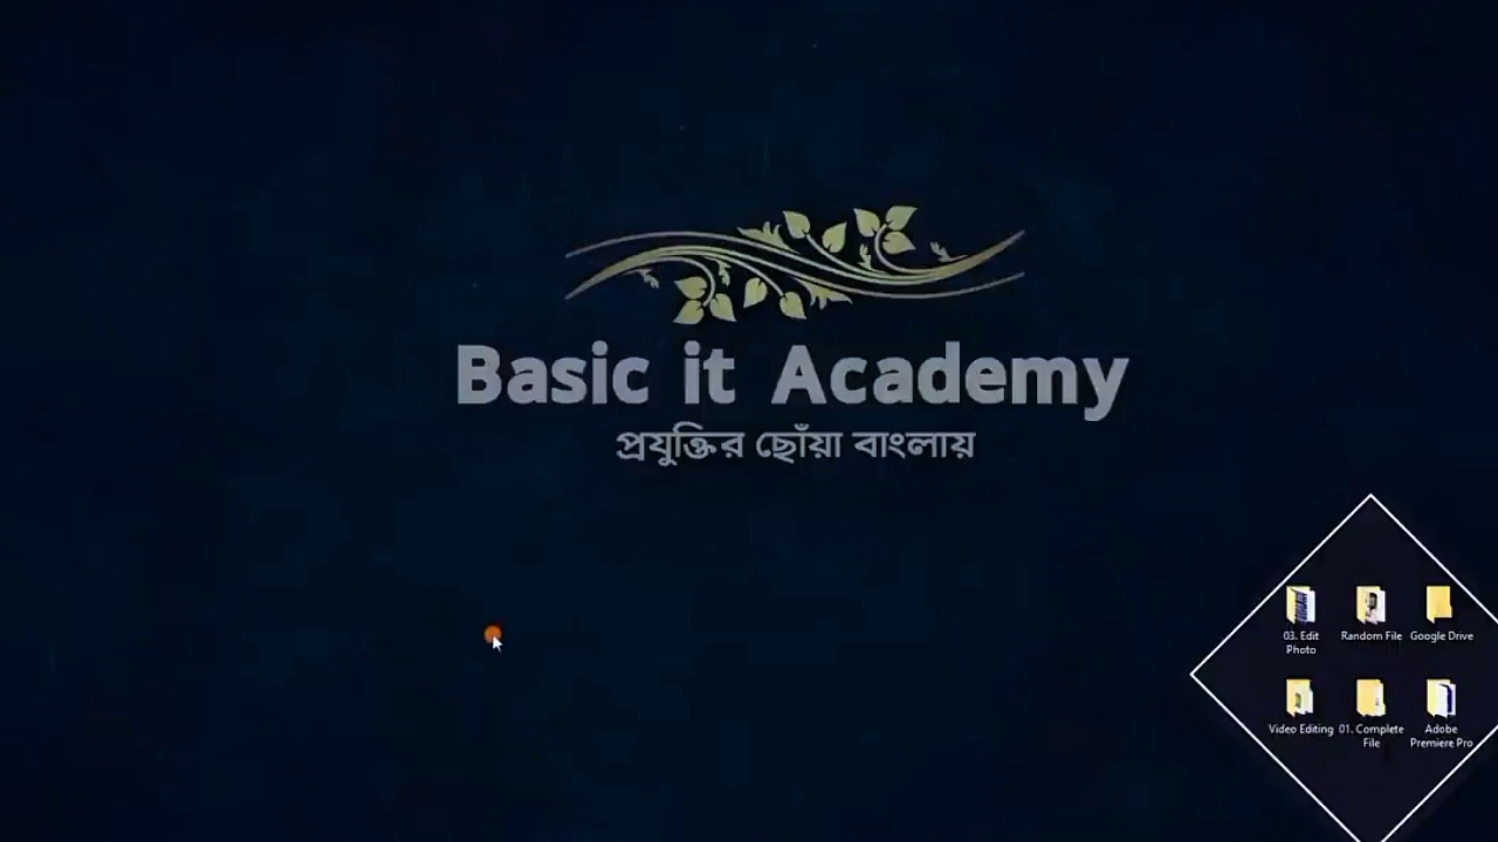
Start Word through the Windows Run dialog with the command winword
{"action": "key", "text": "super"}
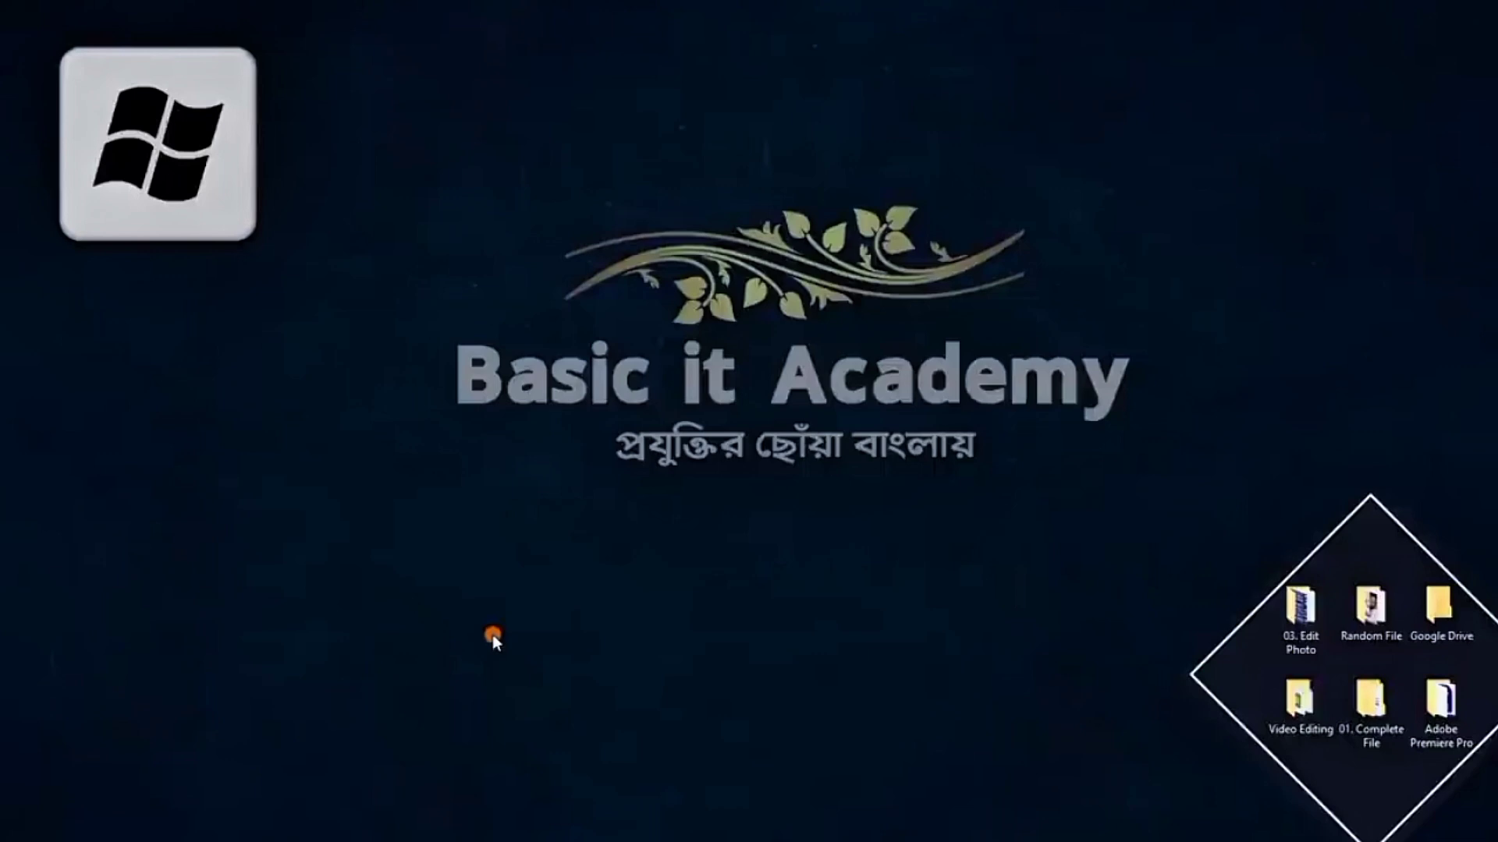
{"action": "key", "text": "super+r"}
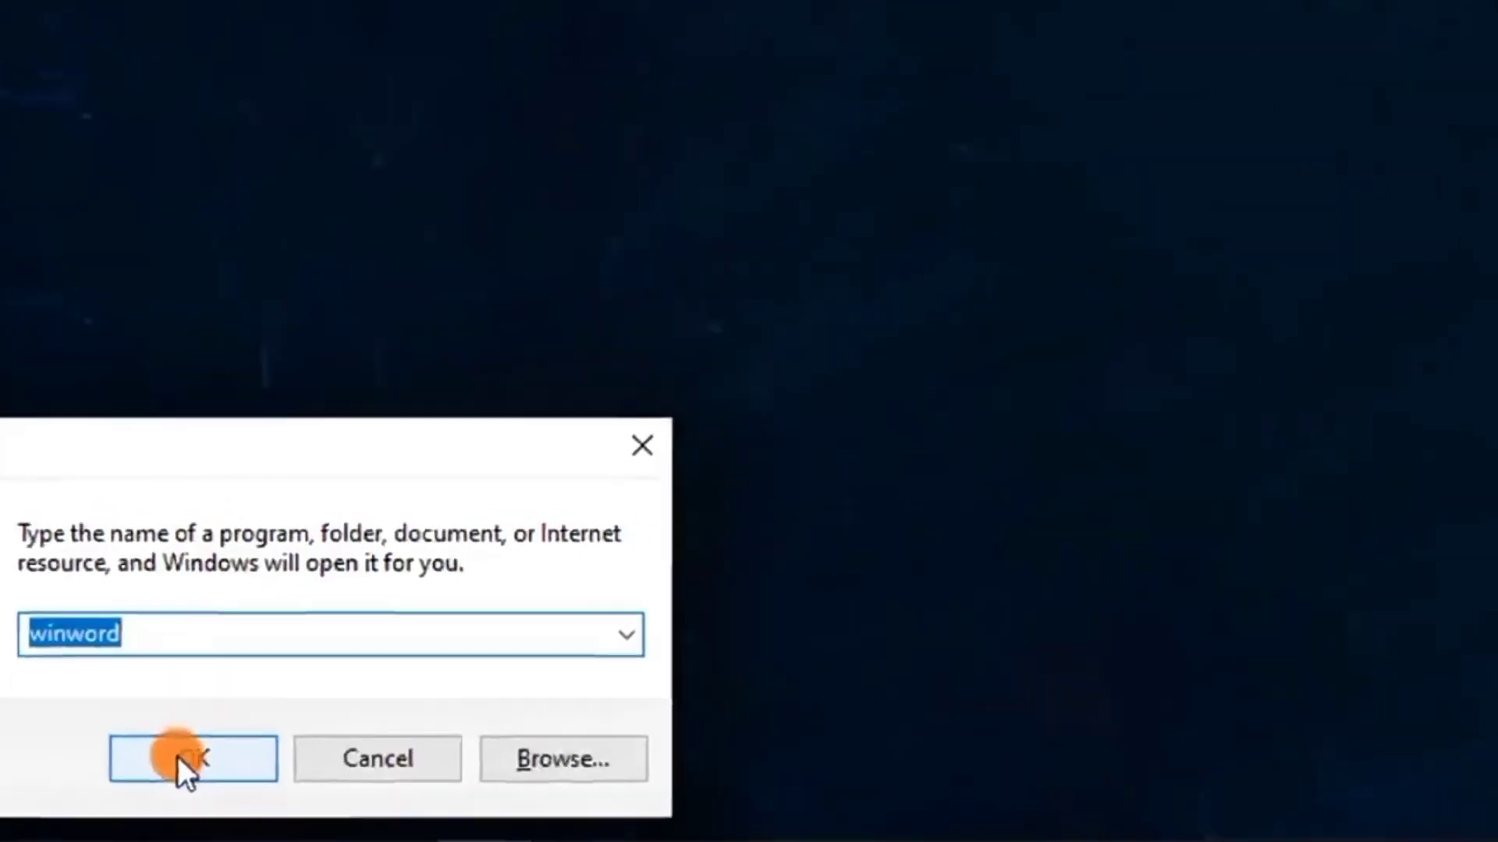
{"action": "left_click", "coordinate": [176, 756]}
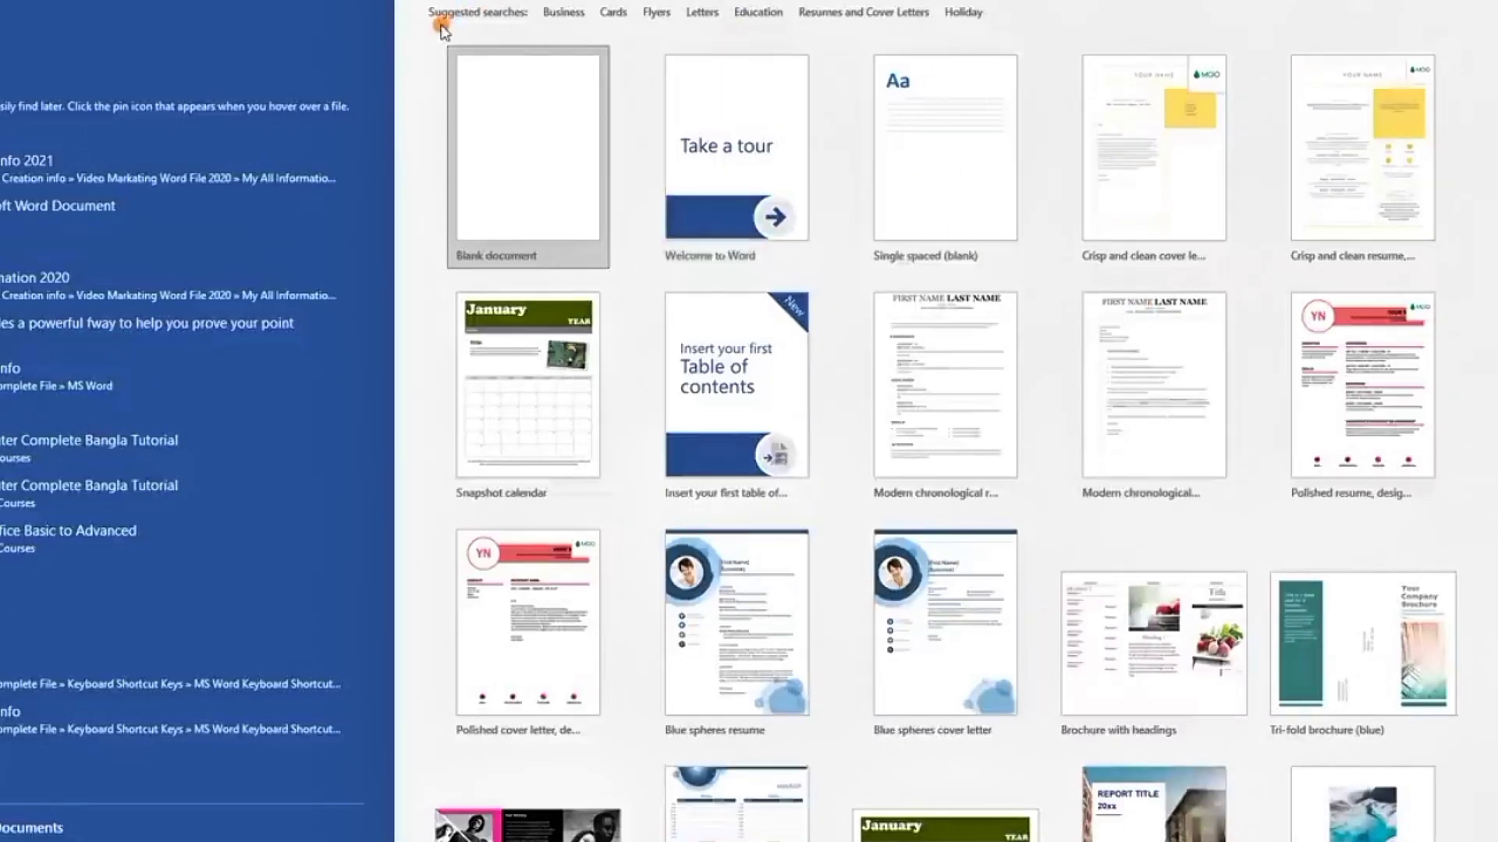
Browse the Word templates, preview the Fashion brochure and its neighbouring template, and close the preview
{"action": "scroll", "coordinate": [1092, 491], "scroll_direction": "down", "scroll_amount": 7}
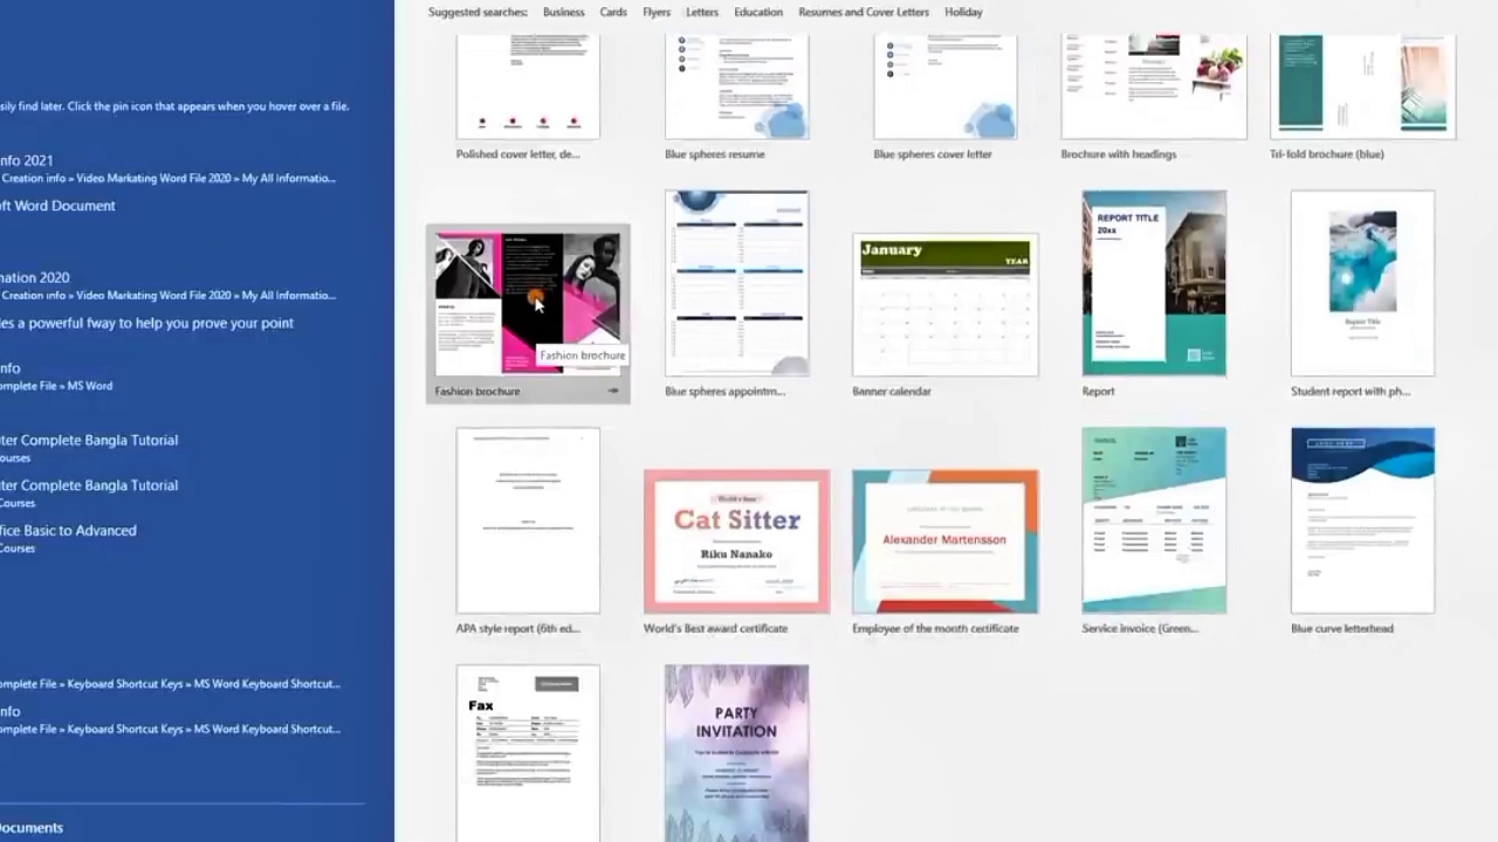
{"action": "left_click", "coordinate": [536, 299]}
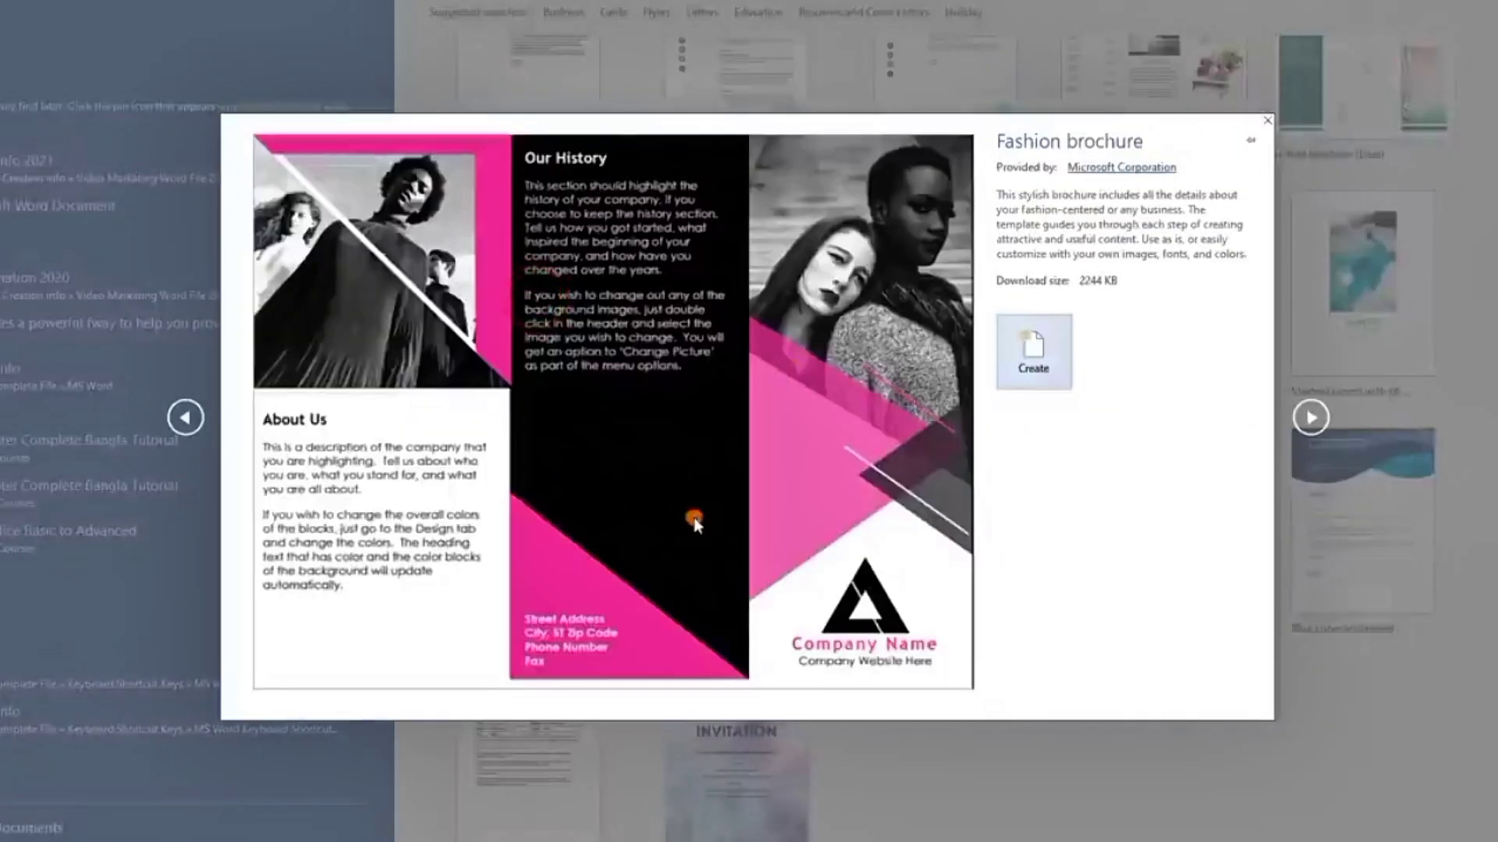
{"action": "left_click", "coordinate": [1310, 418]}
{"action": "left_click", "coordinate": [185, 417]}
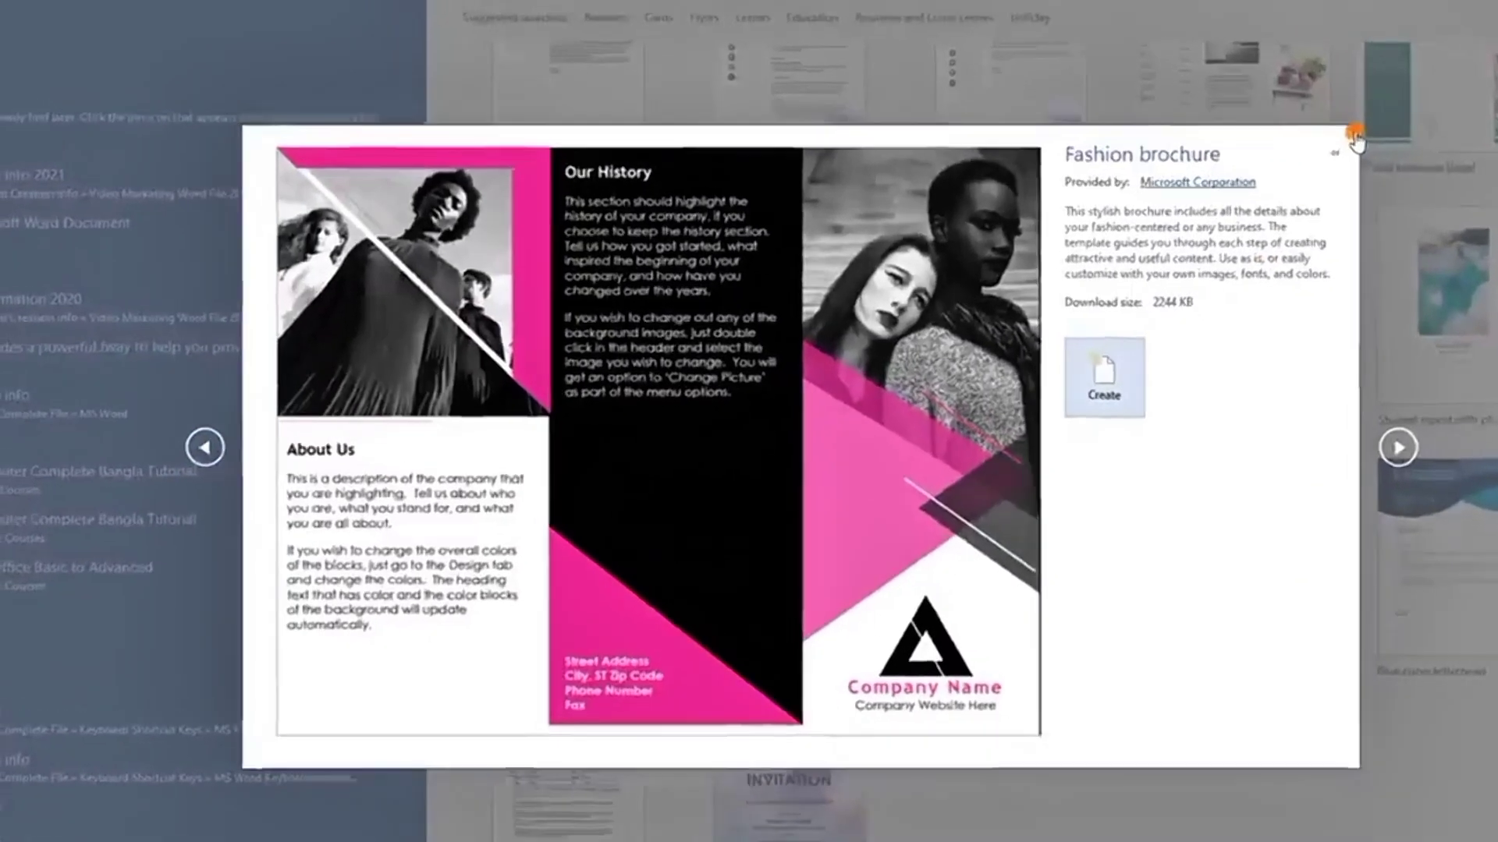
{"action": "left_click", "coordinate": [1267, 119]}
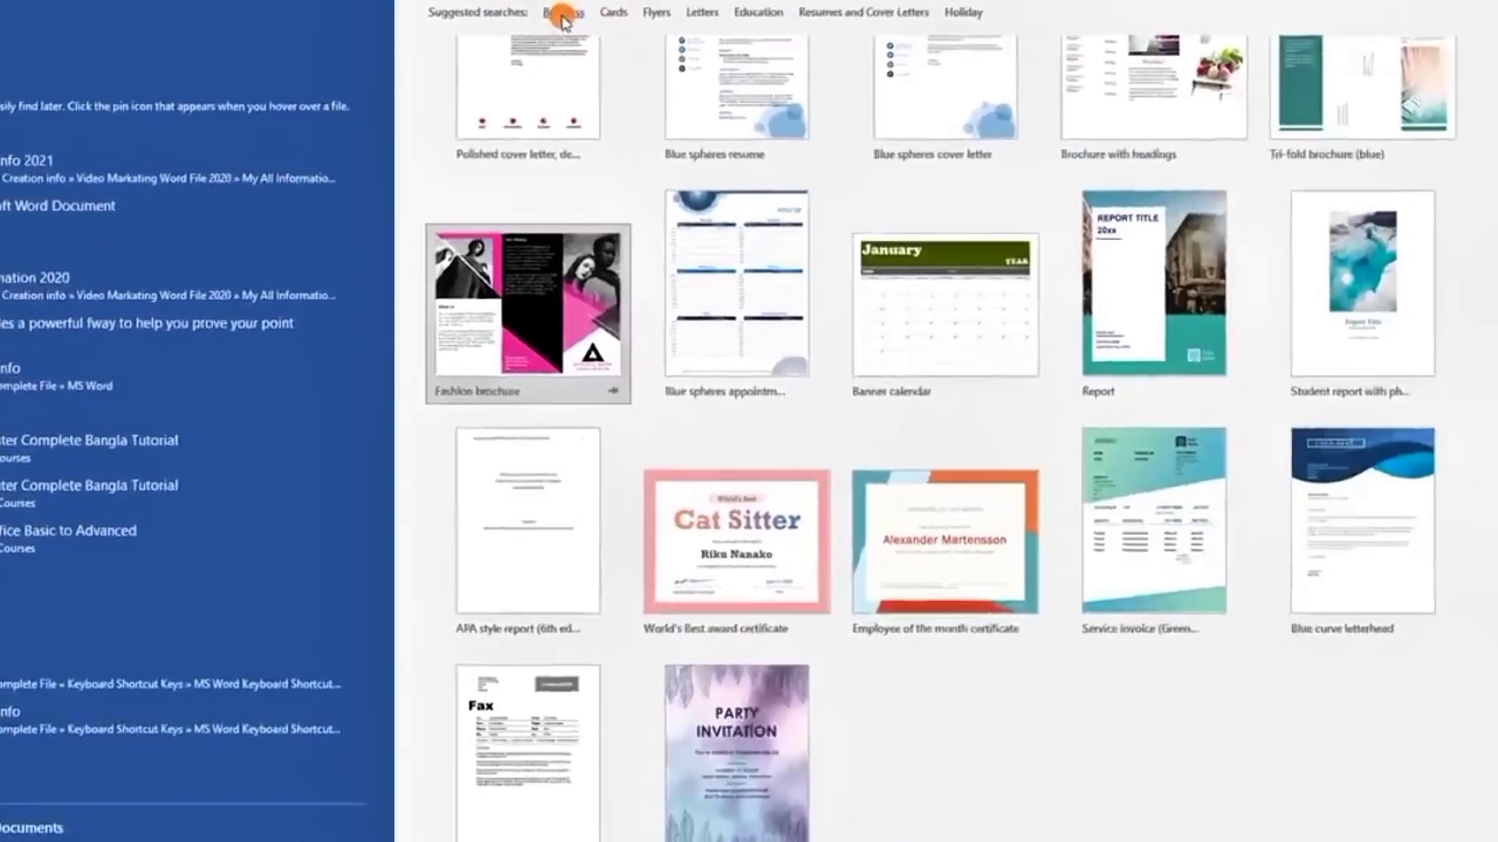
Preview the Blue curve letterhead template, close the preview and return to the beginning of the template list
{"action": "left_click", "coordinate": [897, 54]}
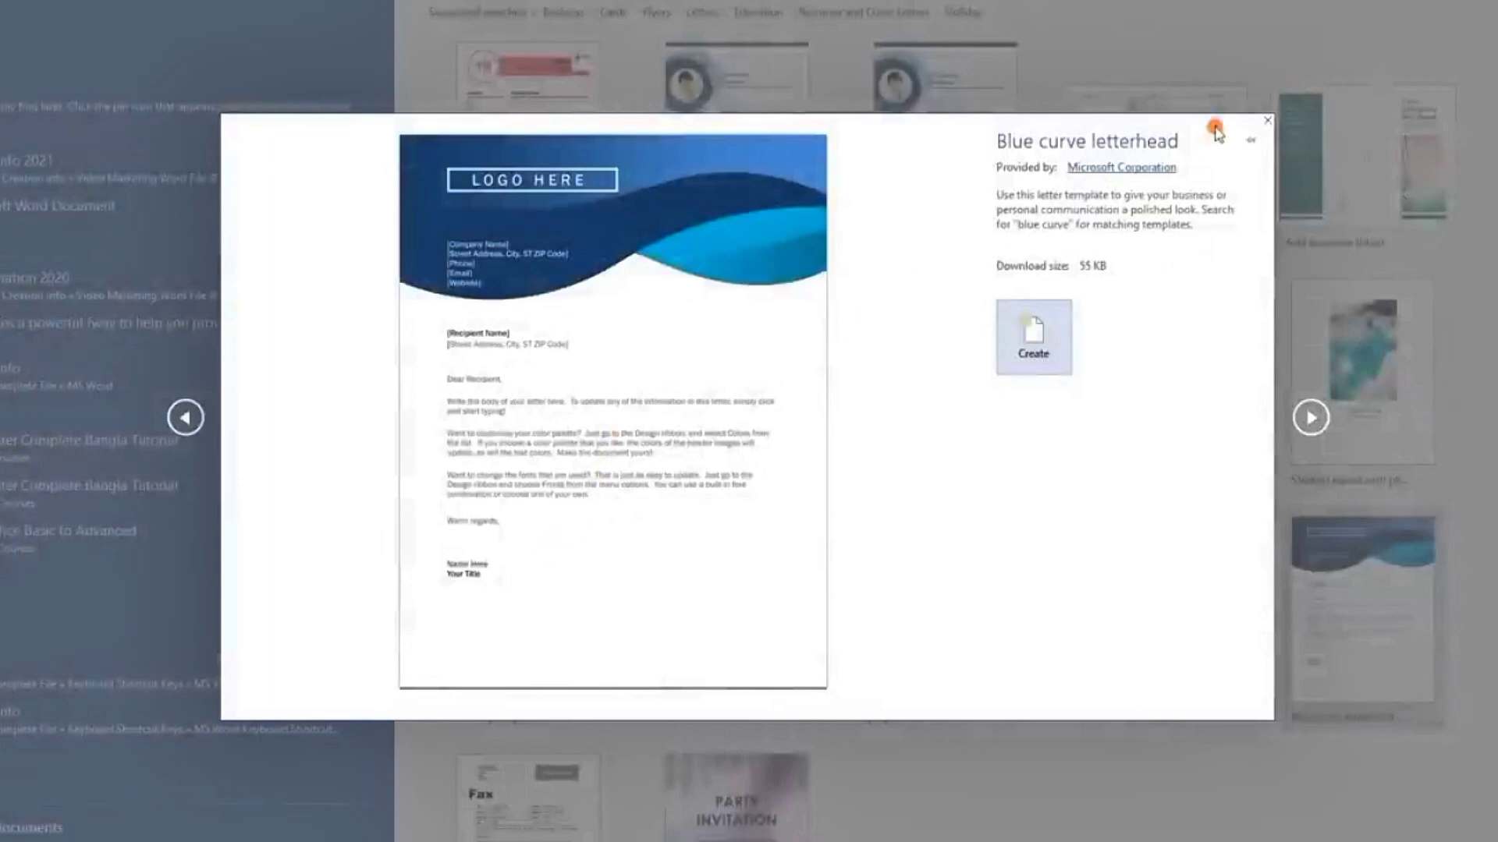
{"action": "left_click", "coordinate": [1262, 123]}
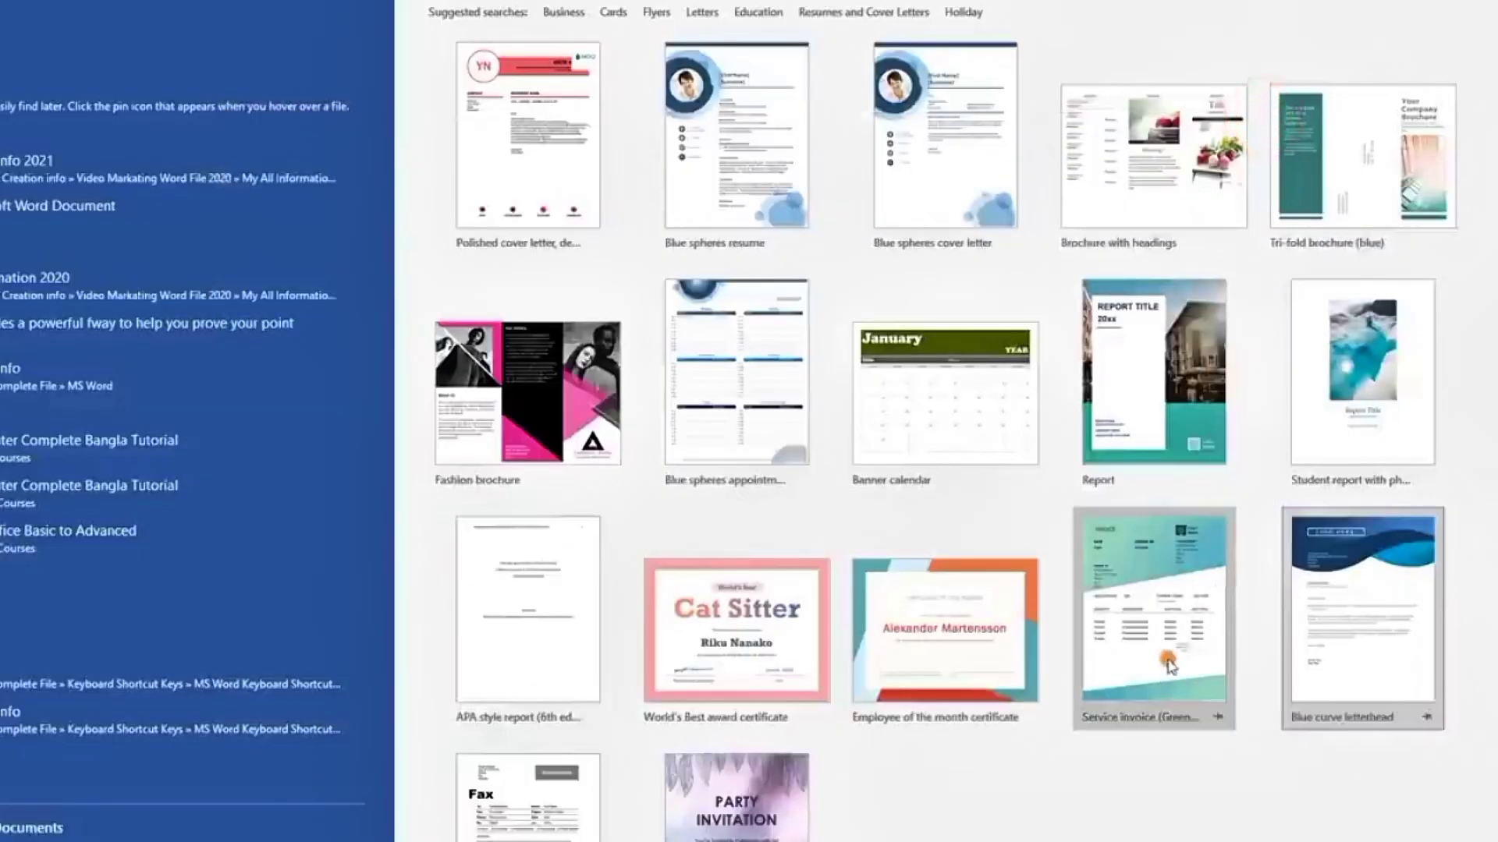
{"action": "scroll", "coordinate": [1037, 756], "scroll_direction": "up", "scroll_amount": 4}
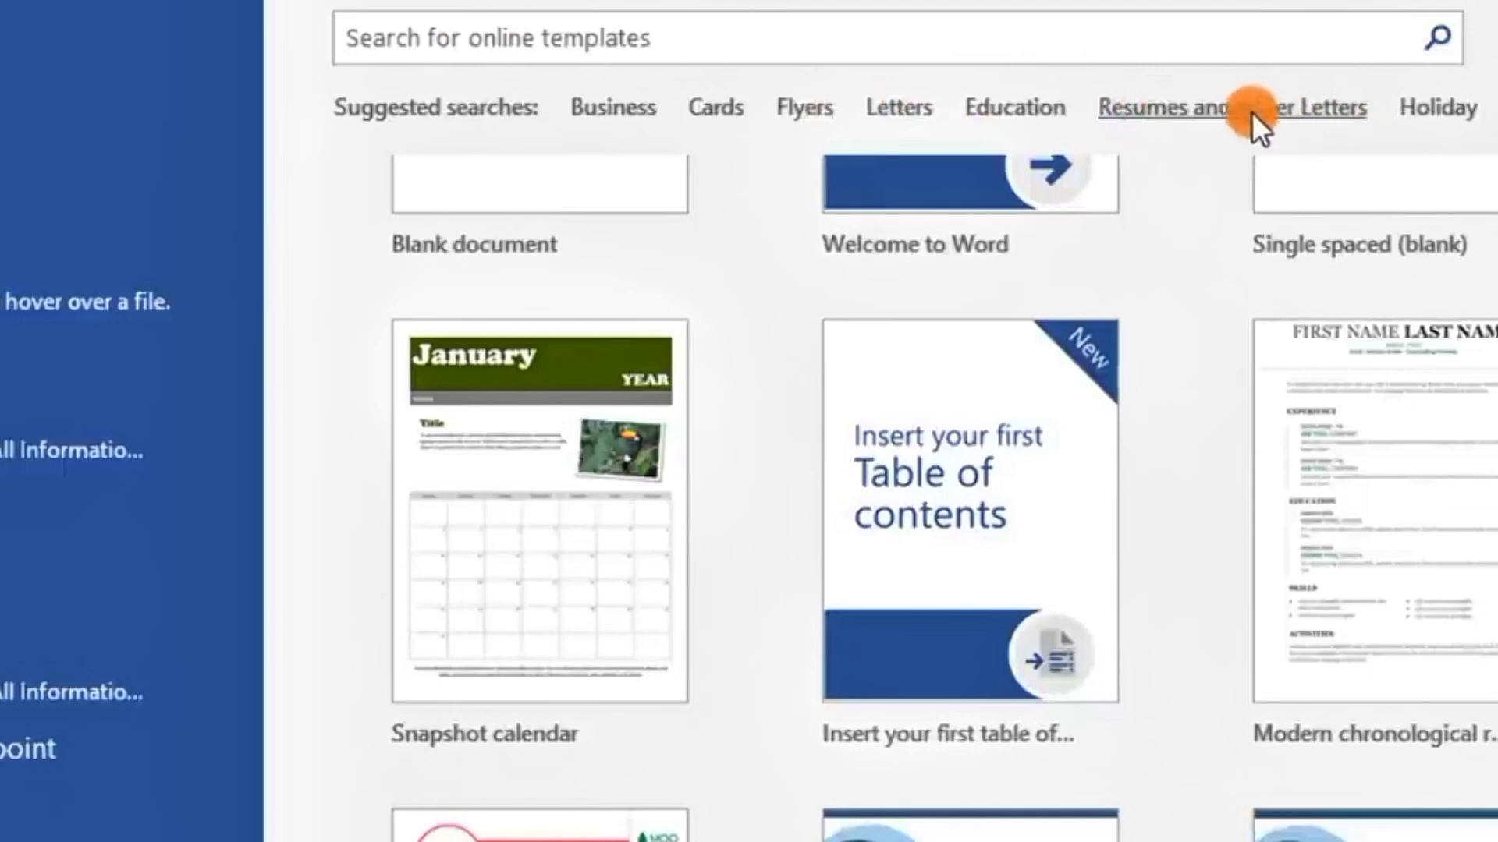
Show the Resumes and Cover Letters templates, preview the Blue spheres resume and close the preview
{"action": "left_click", "coordinate": [1231, 111]}
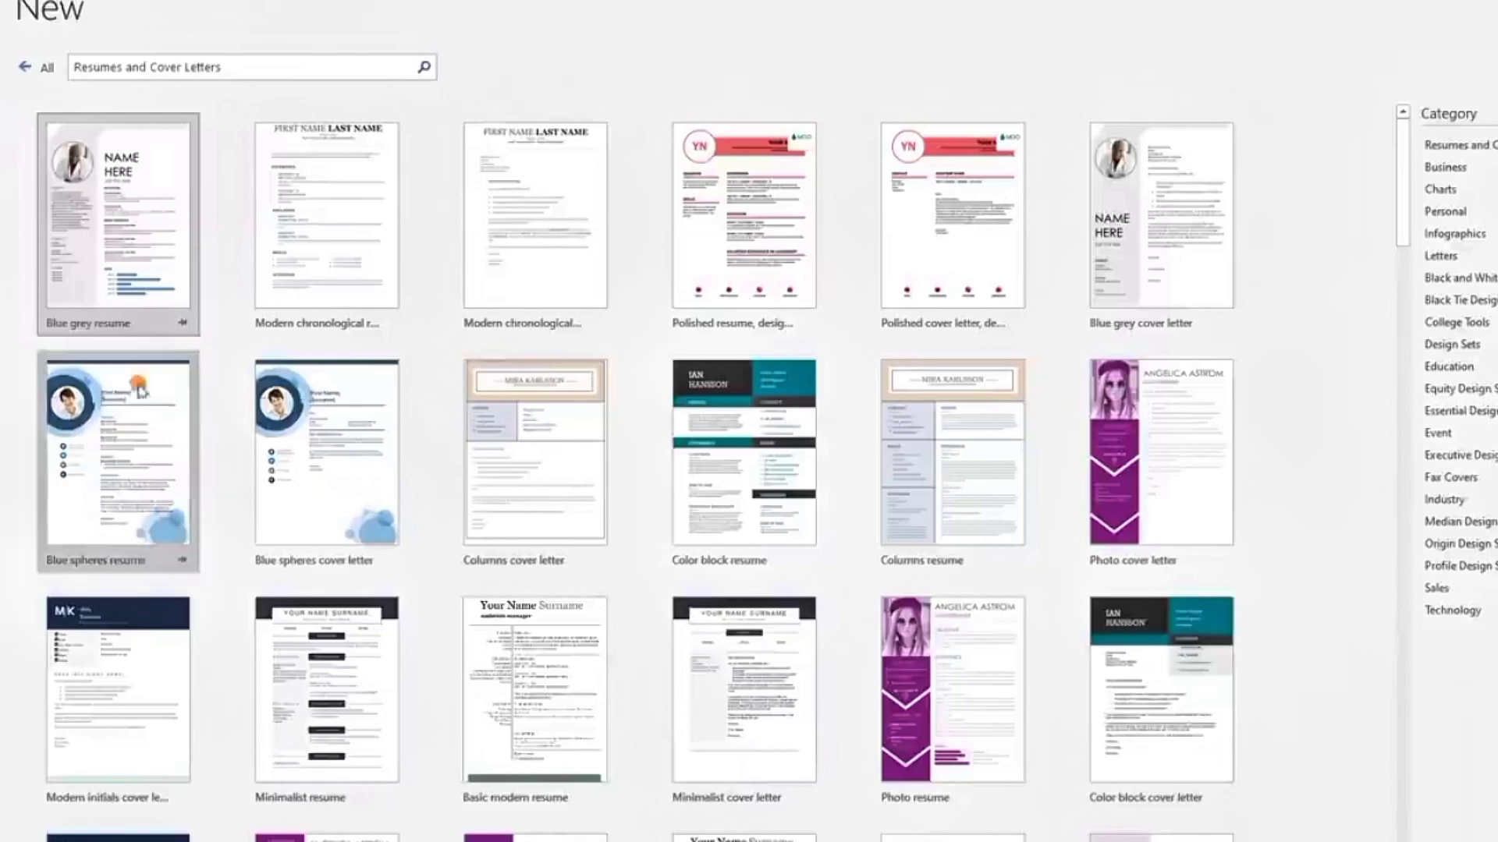
{"action": "left_click", "coordinate": [122, 460]}
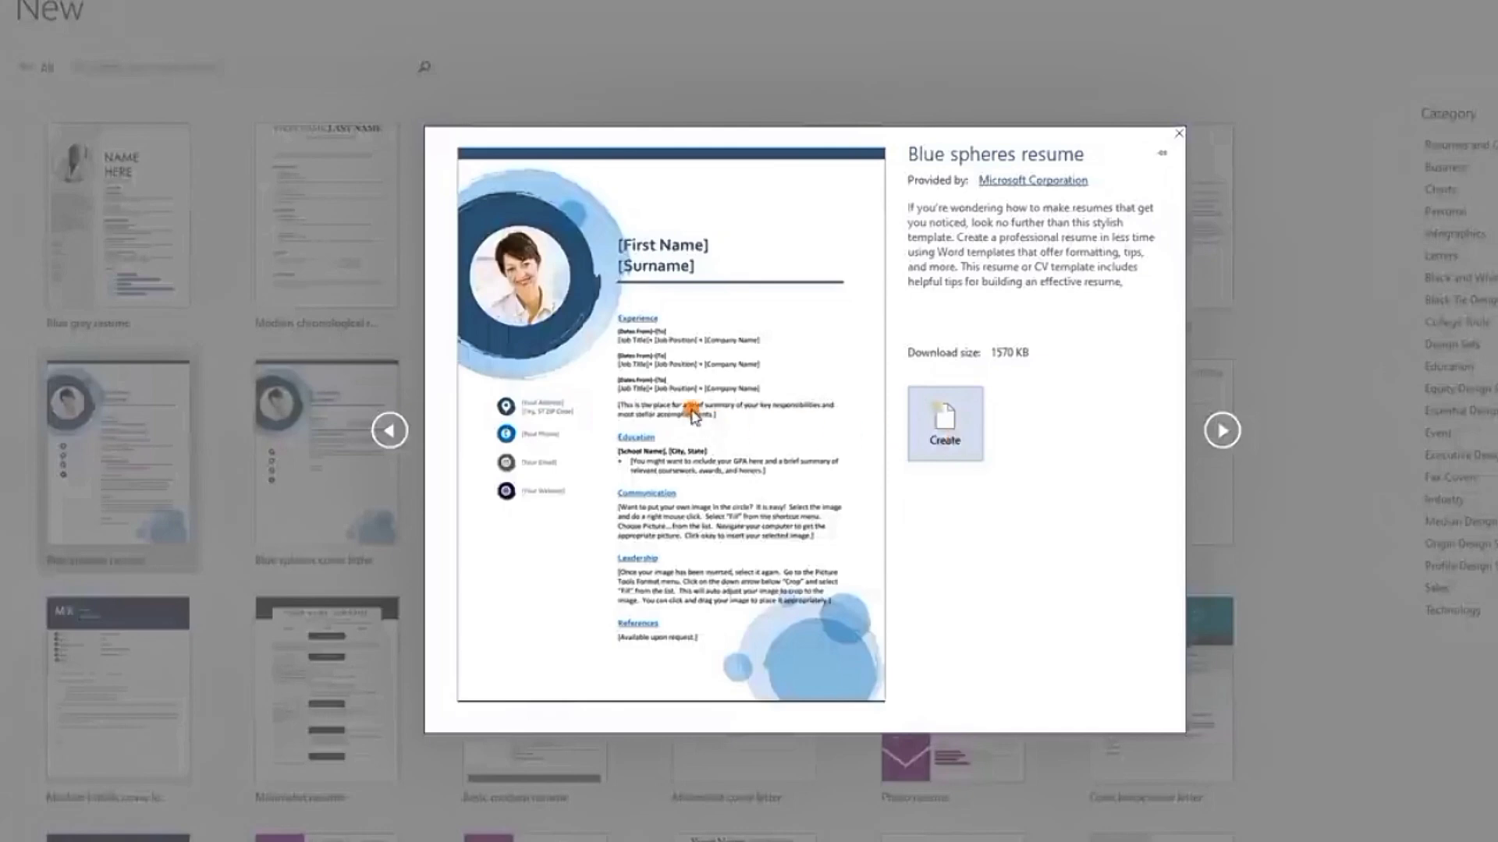
{"action": "left_click", "coordinate": [1178, 134]}
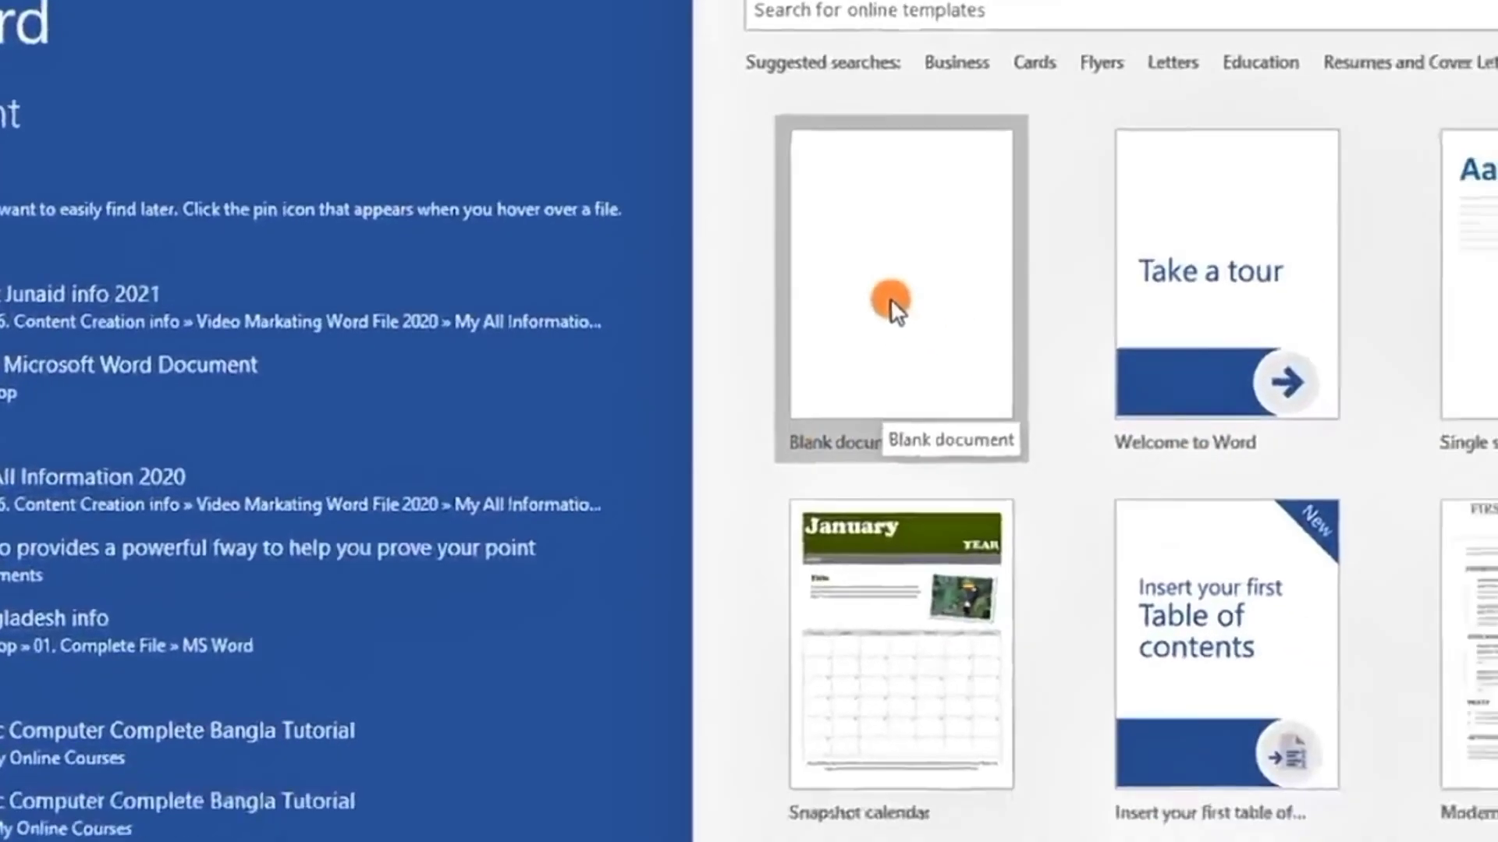
Create a new document from the Blank document template and place the cursor in its page
{"action": "left_click", "coordinate": [1099, 372]}
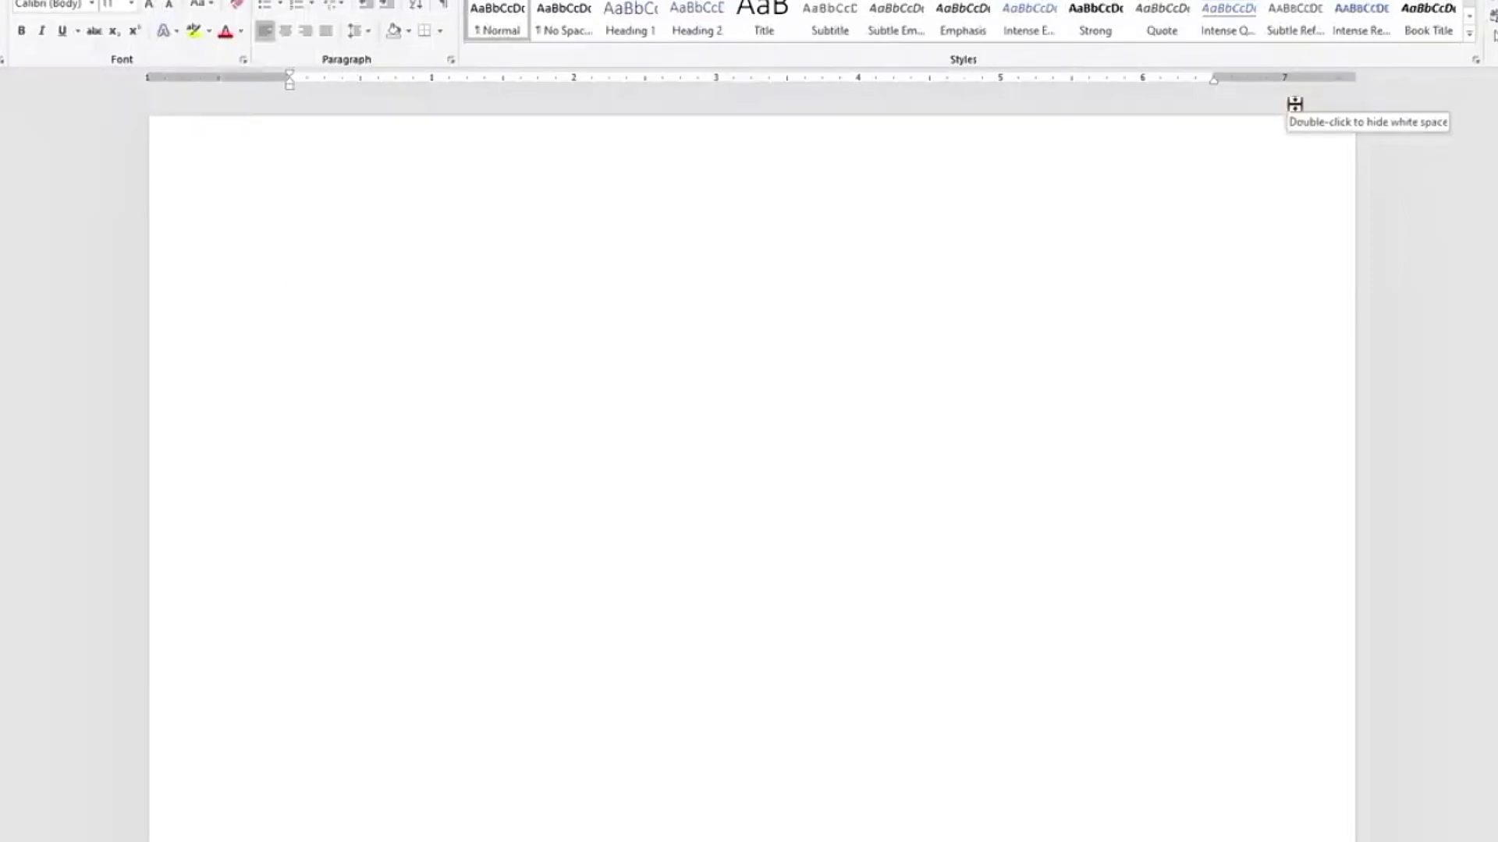
{"action": "left_click", "coordinate": [1000, 507]}
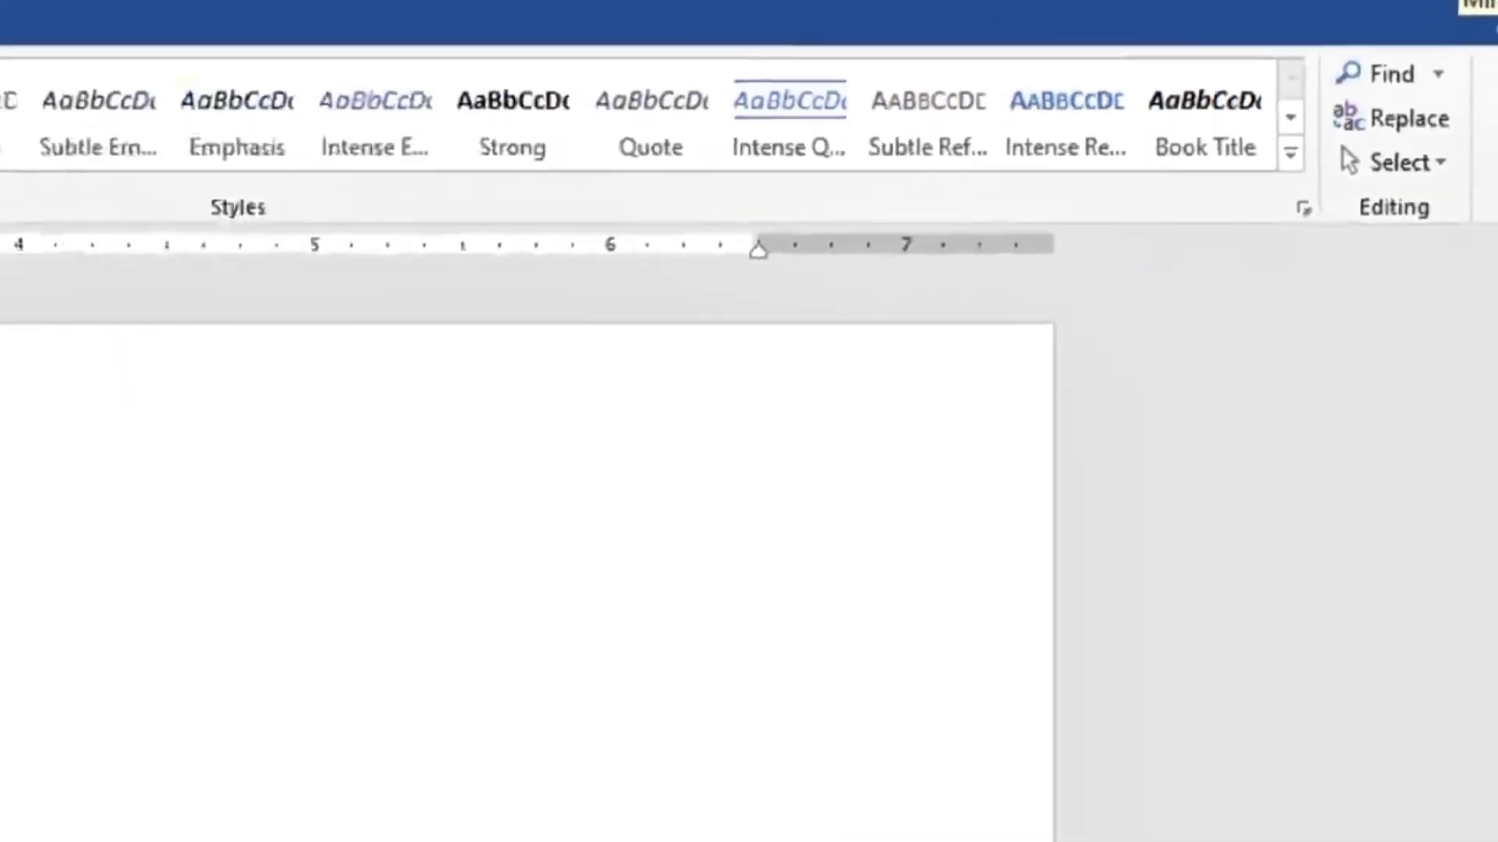
Minimize the blank document's window to show the desktop and bring the window back
{"action": "left_click", "coordinate": [1358, 3]}
{"action": "left_click", "coordinate": [1335, 115]}
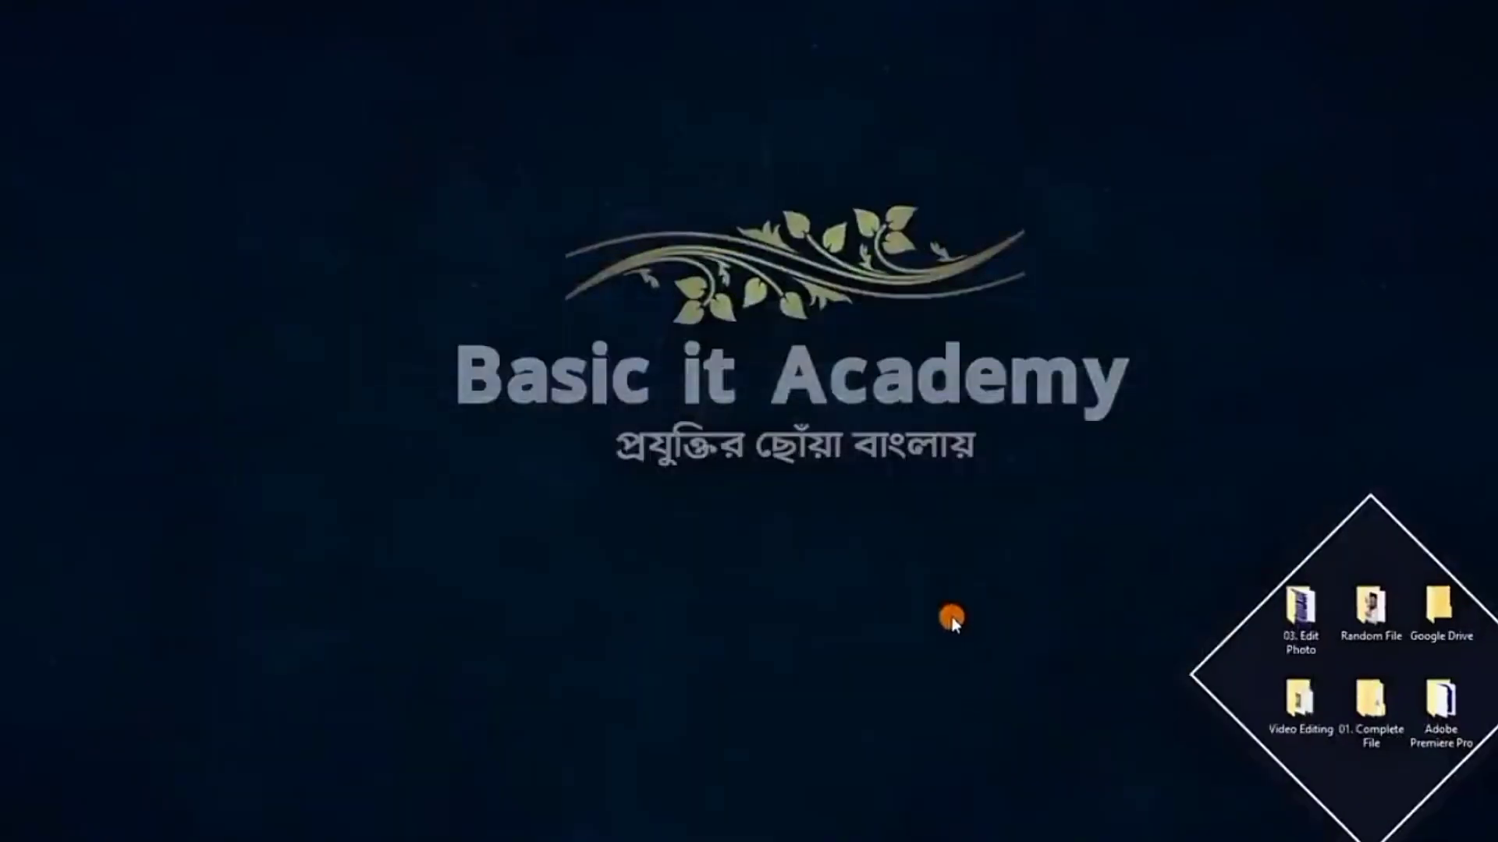
{"action": "mouse_move", "coordinate": [698, 841]}
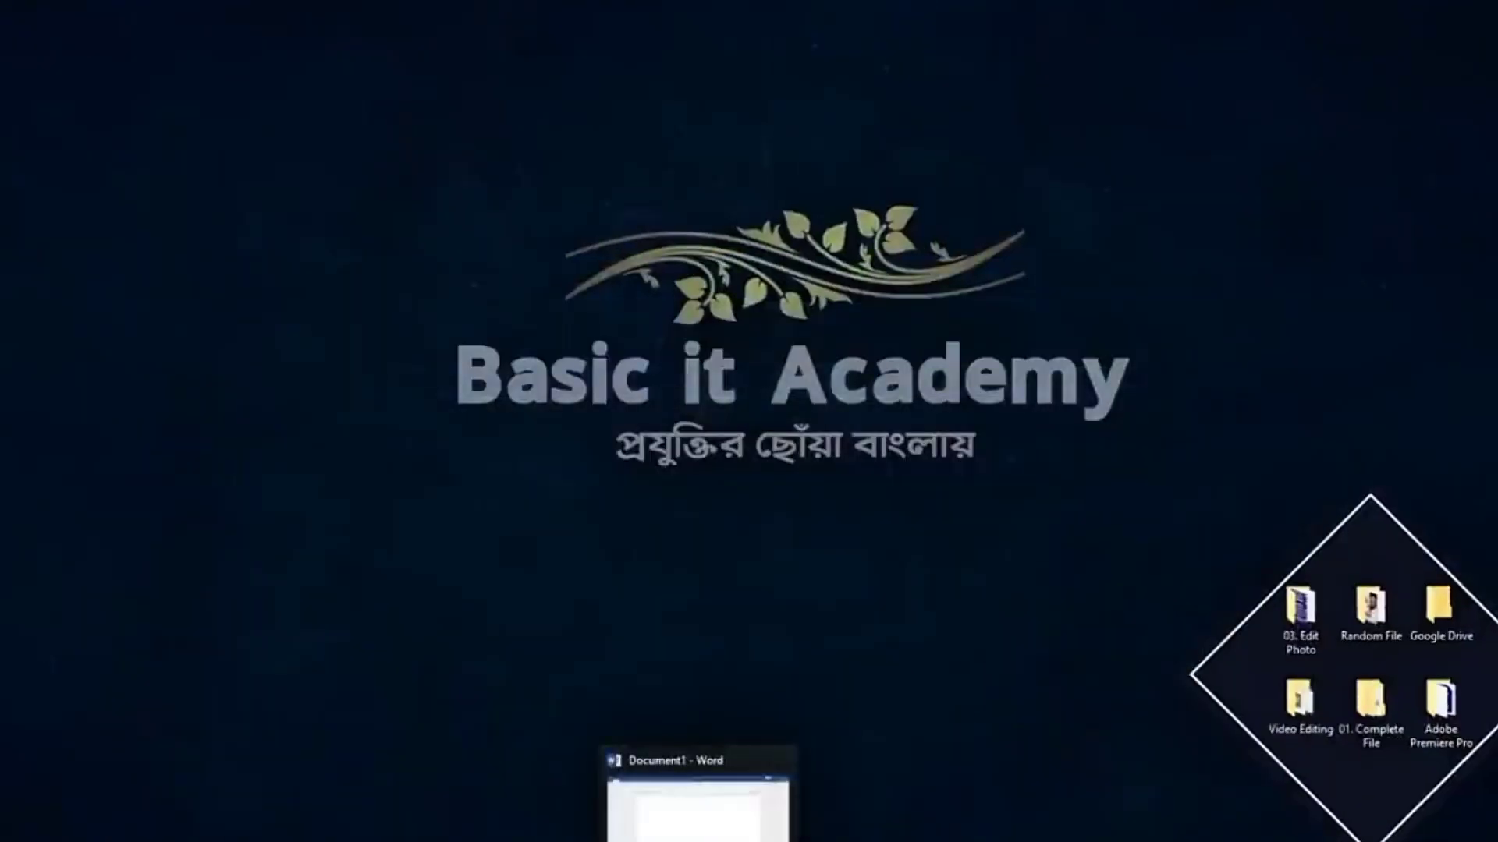
{"action": "left_click", "coordinate": [698, 803]}
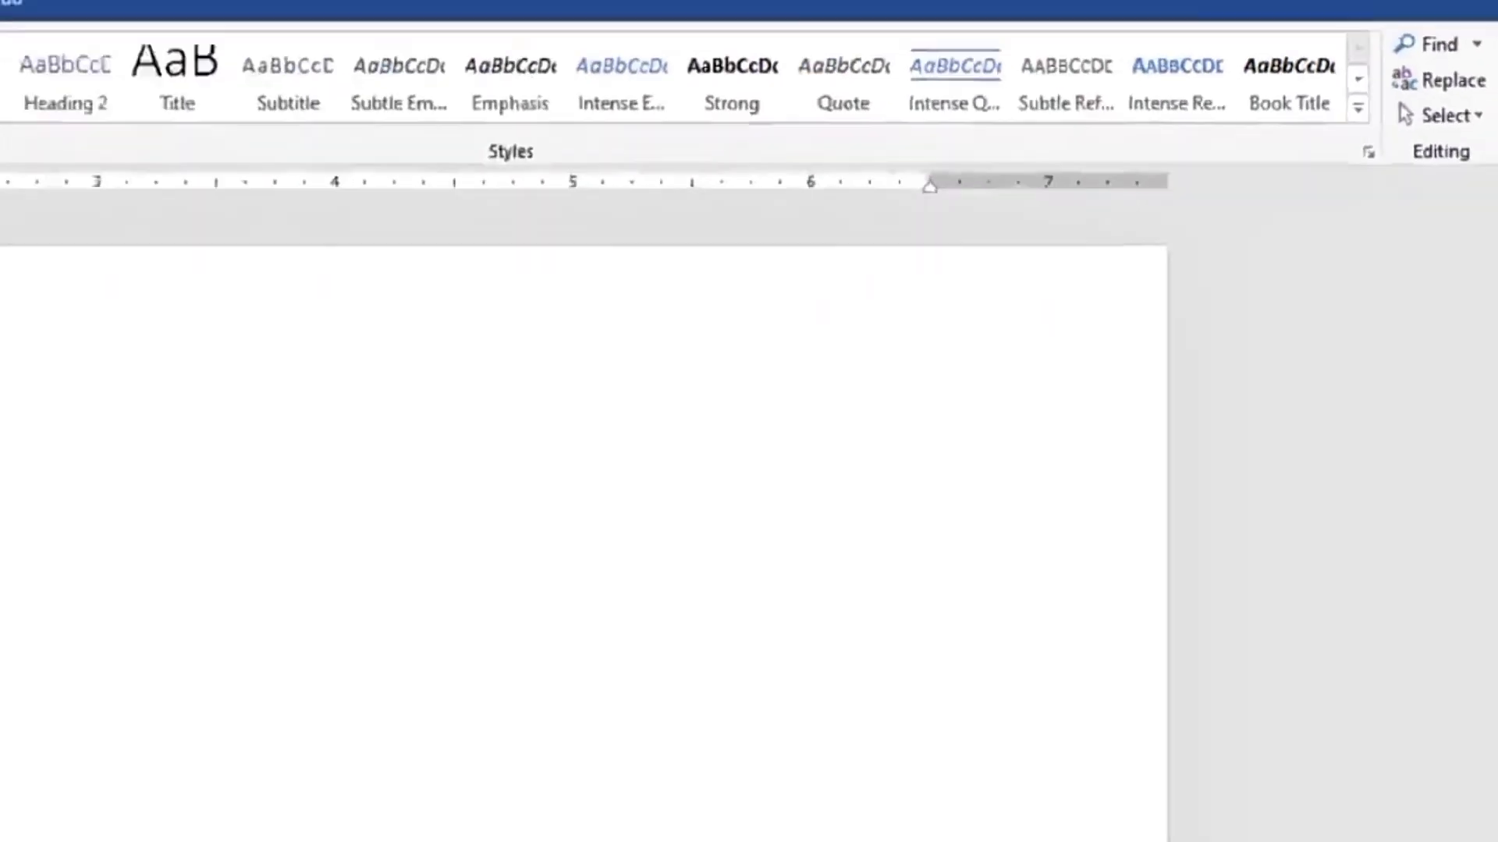
Restore the Word window down to a smaller size and maximize it again
{"action": "left_click", "coordinate": [1457, 4]}
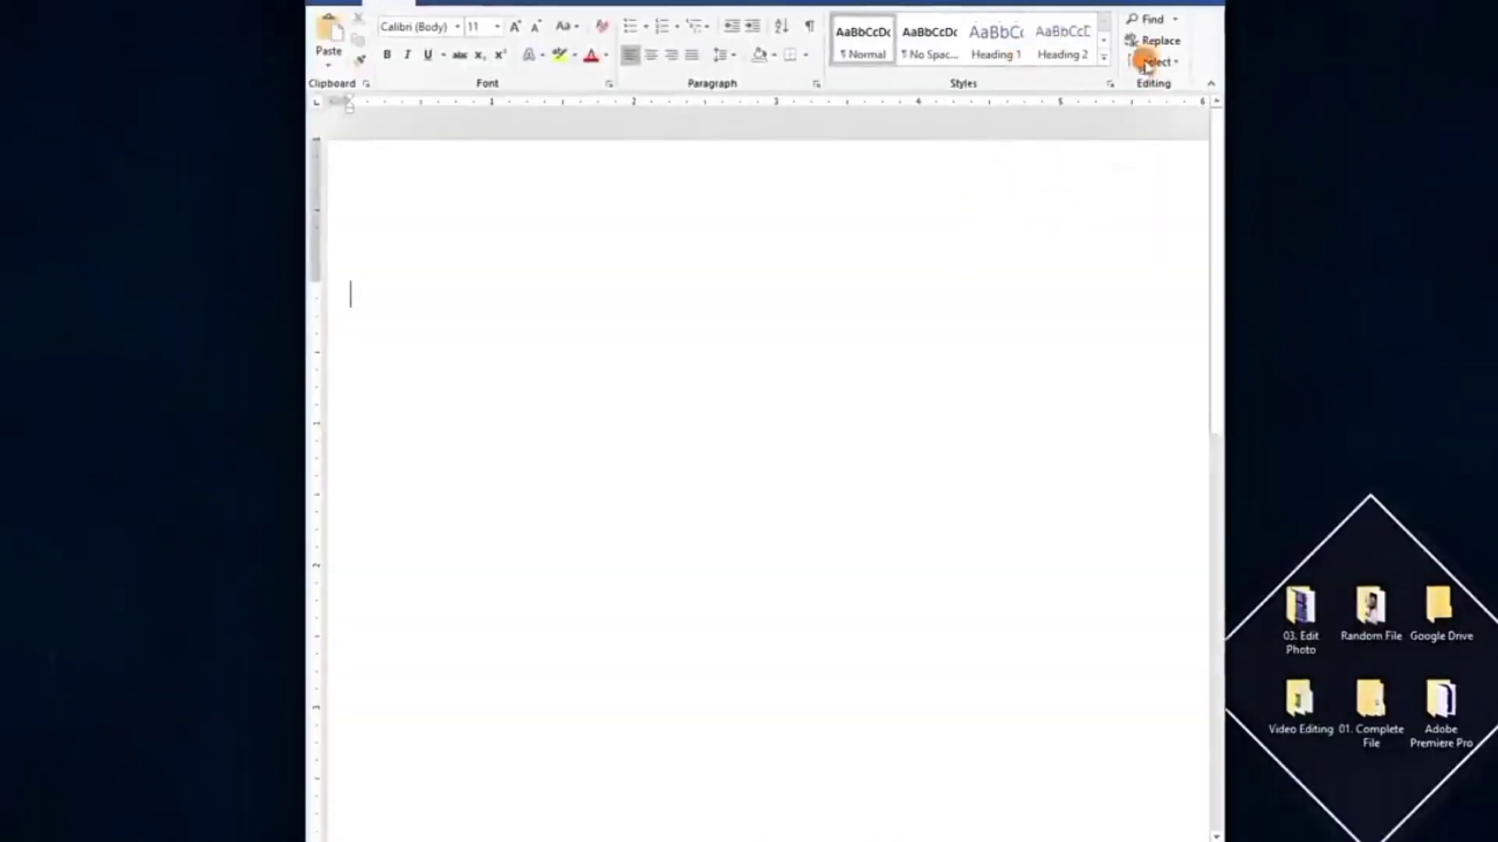
{"action": "left_click", "coordinate": [1158, 1]}
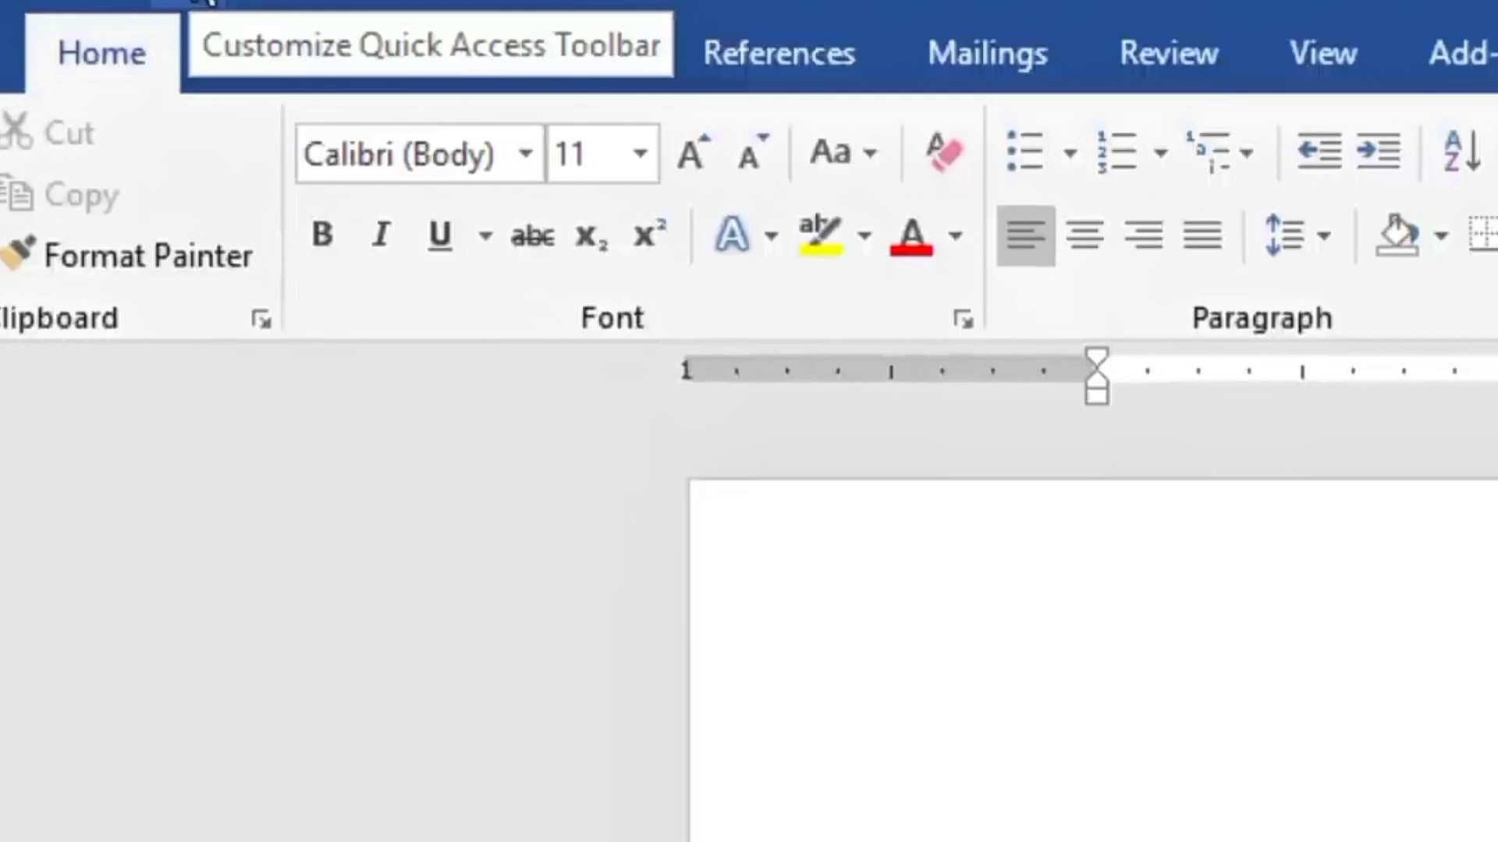
Add the New, Draw Table and Spelling & Grammar commands to the Quick Access Toolbar
{"action": "left_click", "coordinate": [205, 3]}
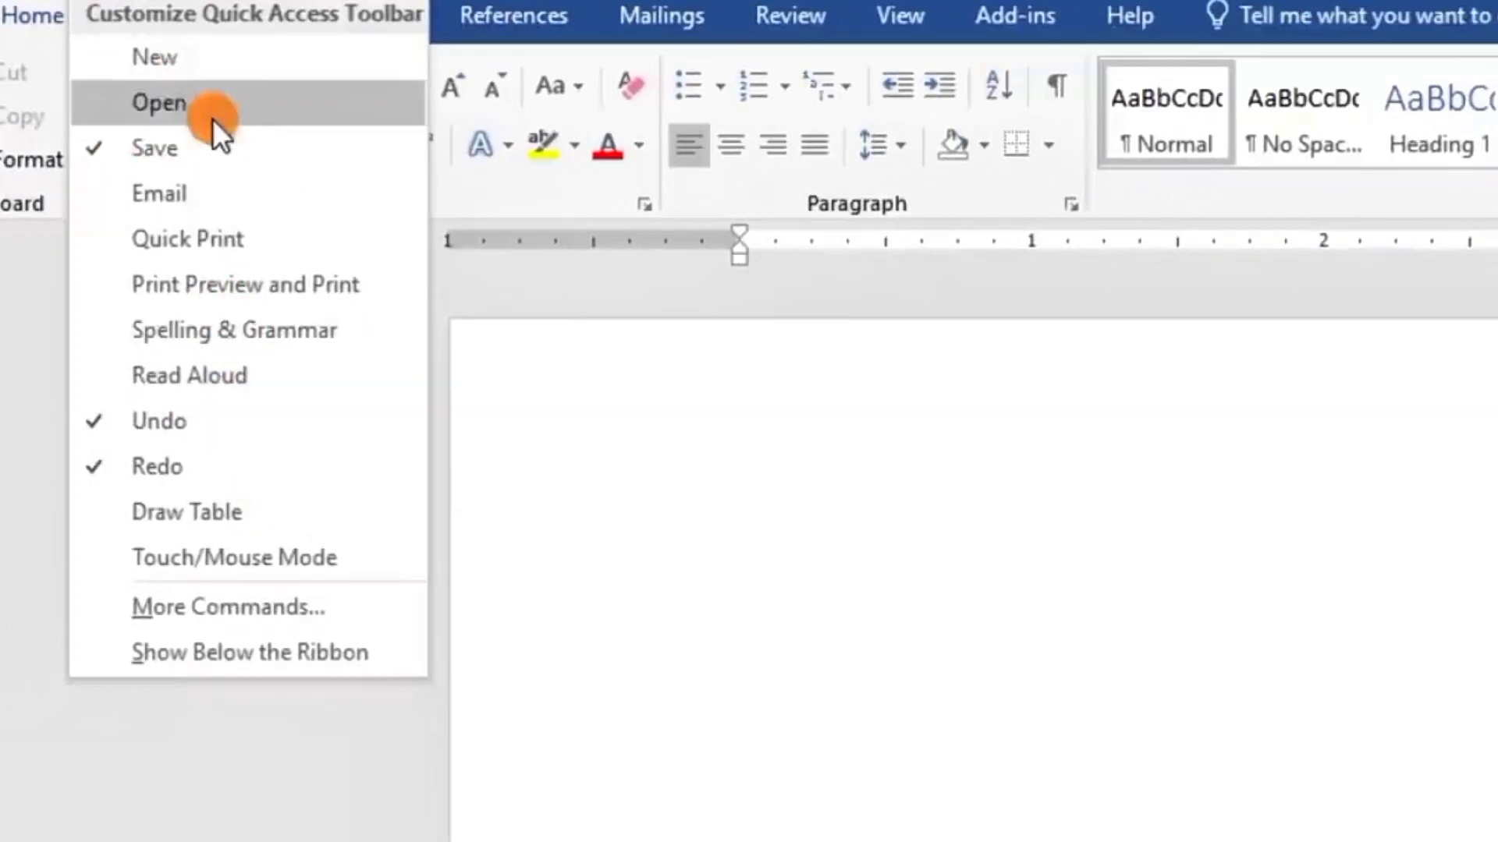
{"action": "left_click", "coordinate": [184, 57]}
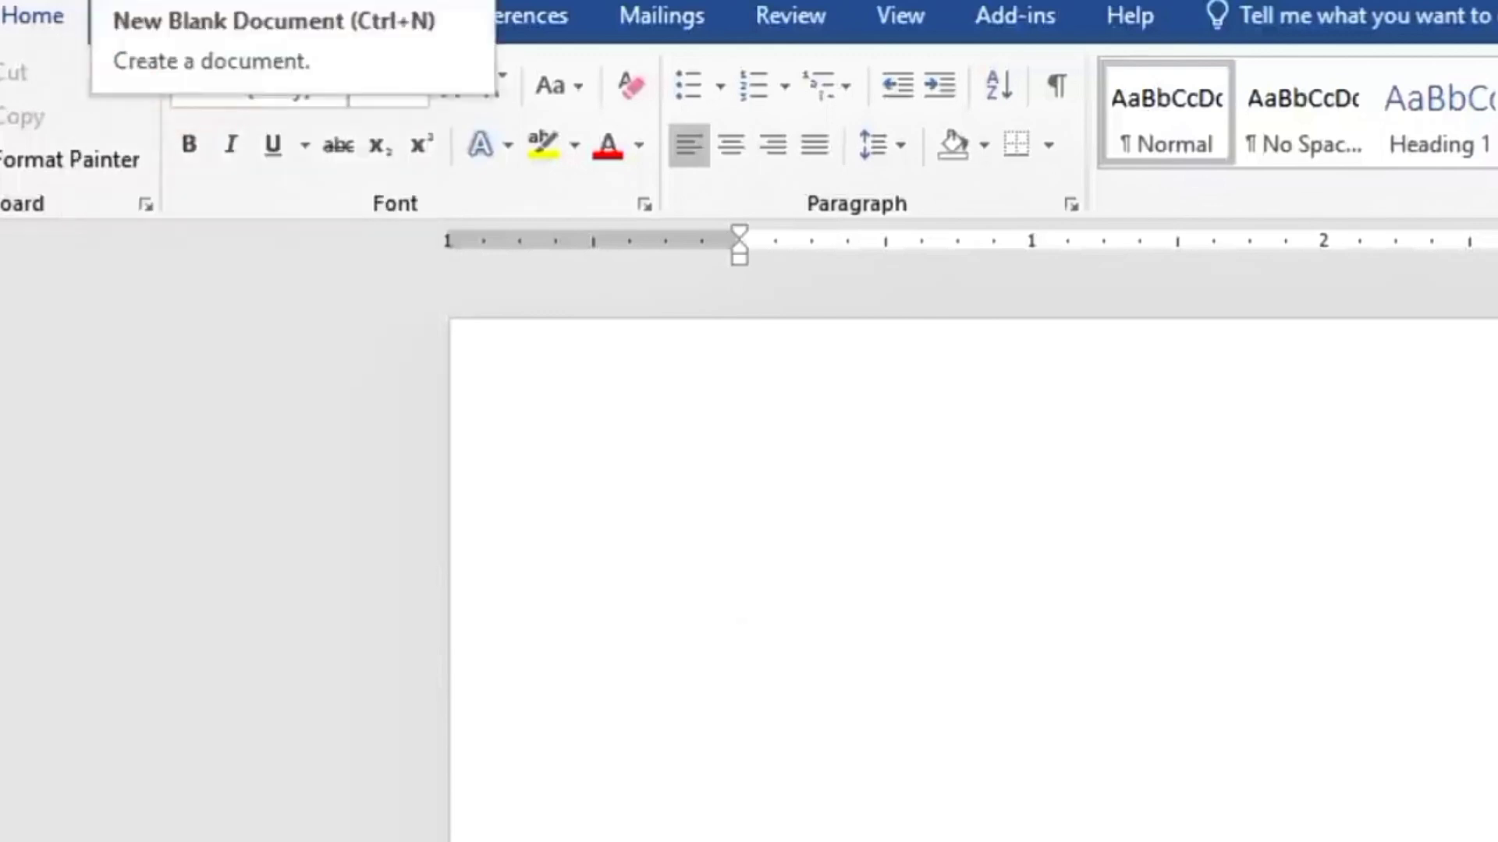
{"action": "left_click", "coordinate": [133, 1]}
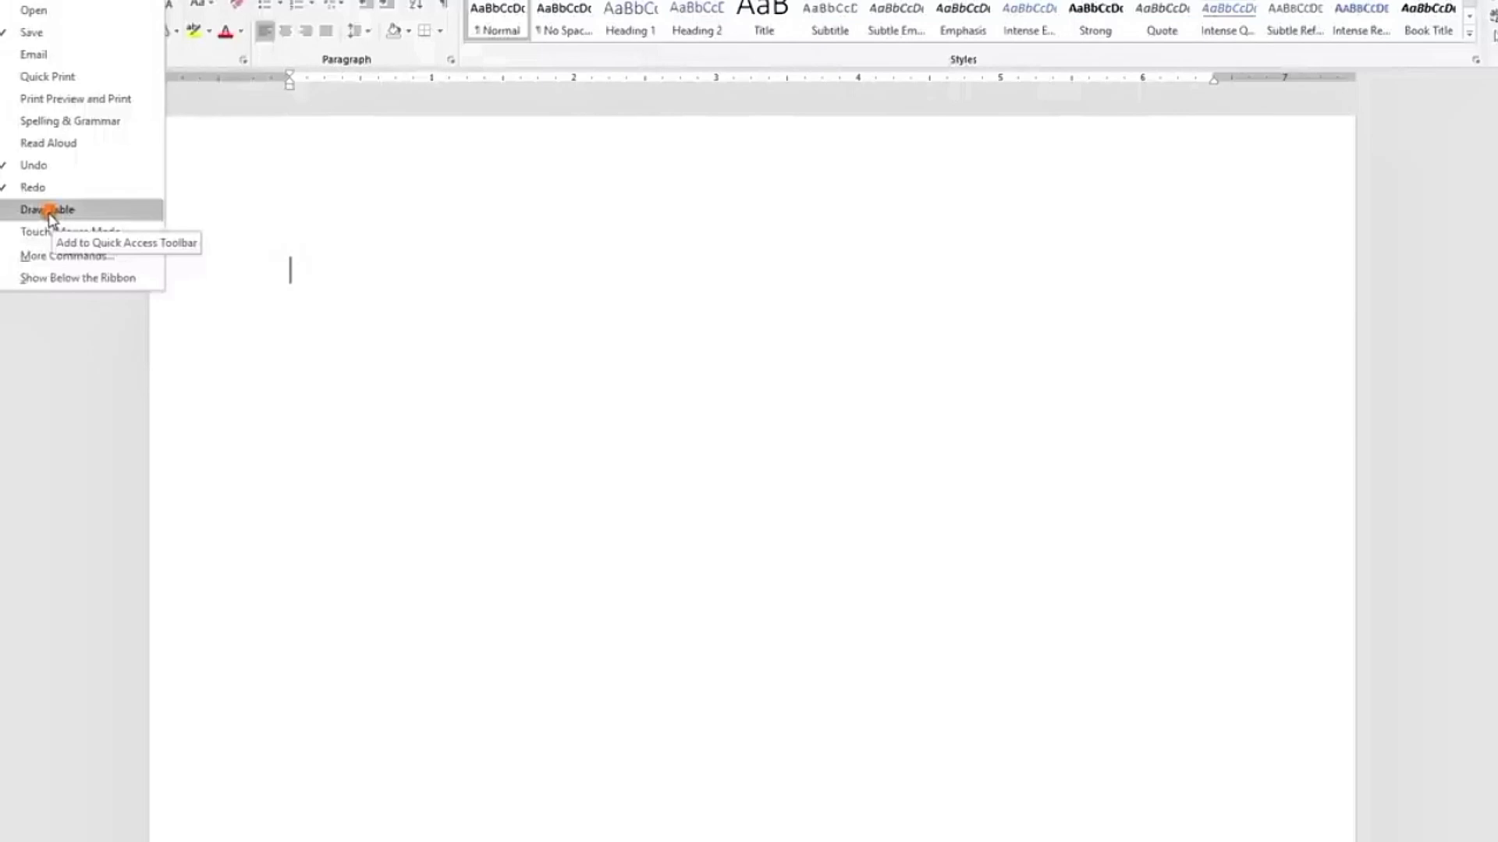
{"action": "left_click", "coordinate": [48, 210]}
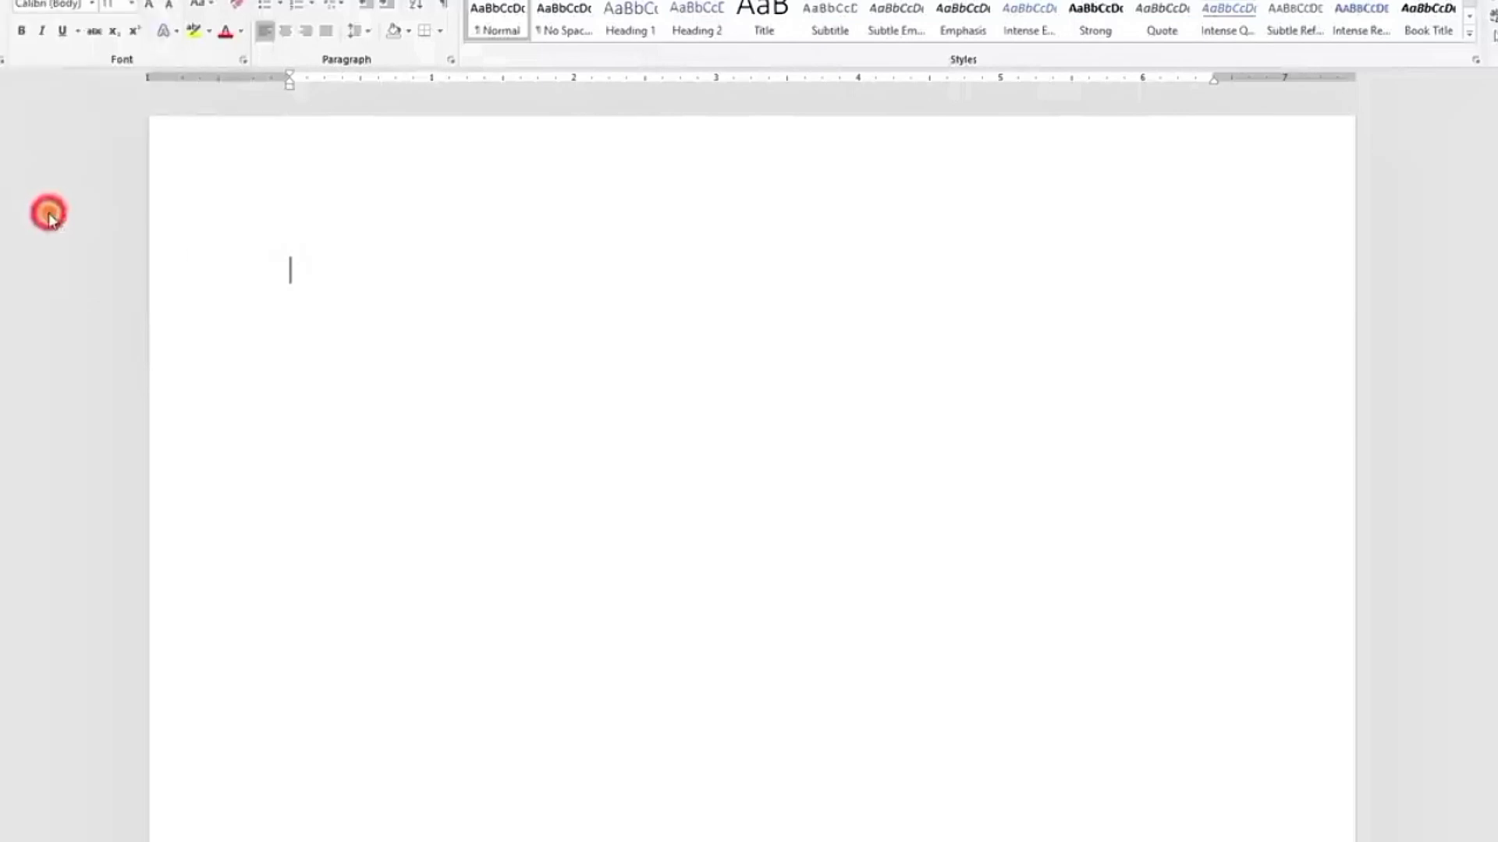
{"action": "left_click", "coordinate": [27, 1]}
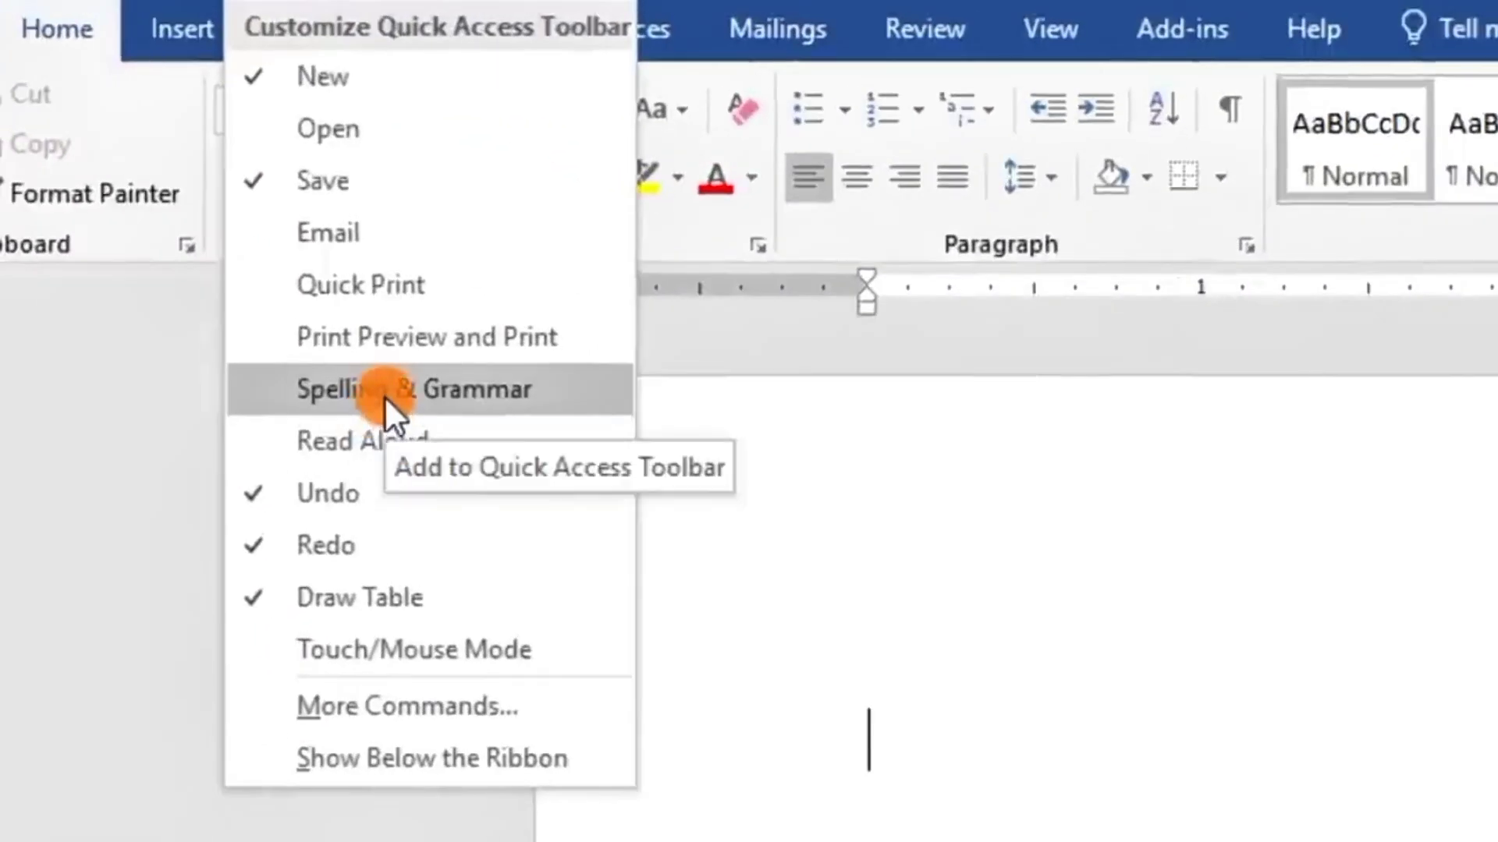
{"action": "left_click", "coordinate": [384, 396]}
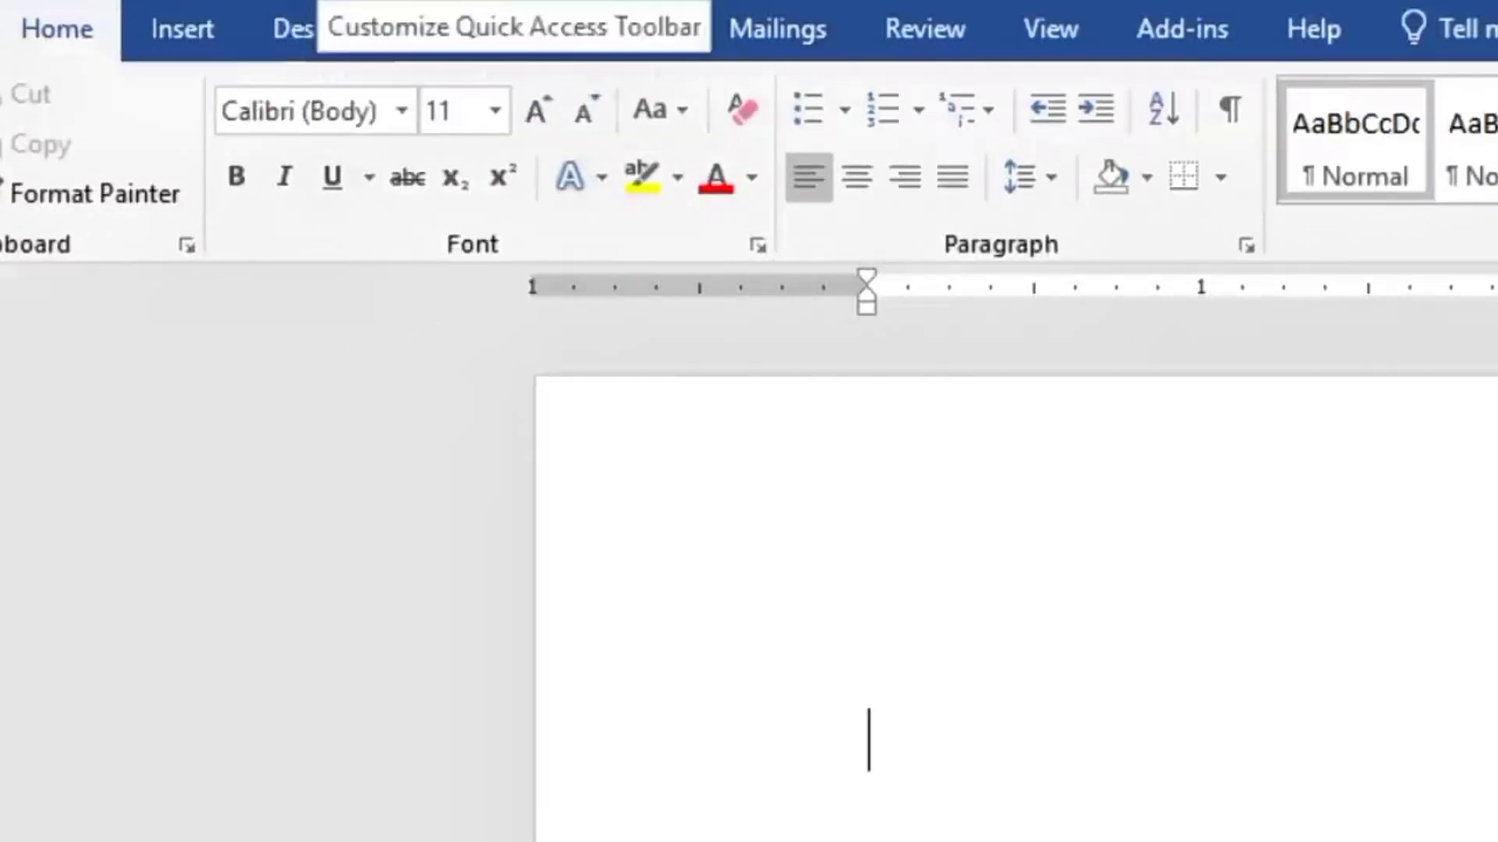
Remove the Spelling & Grammar command from the Quick Access Toolbar
{"action": "left_click", "coordinate": [312, 2]}
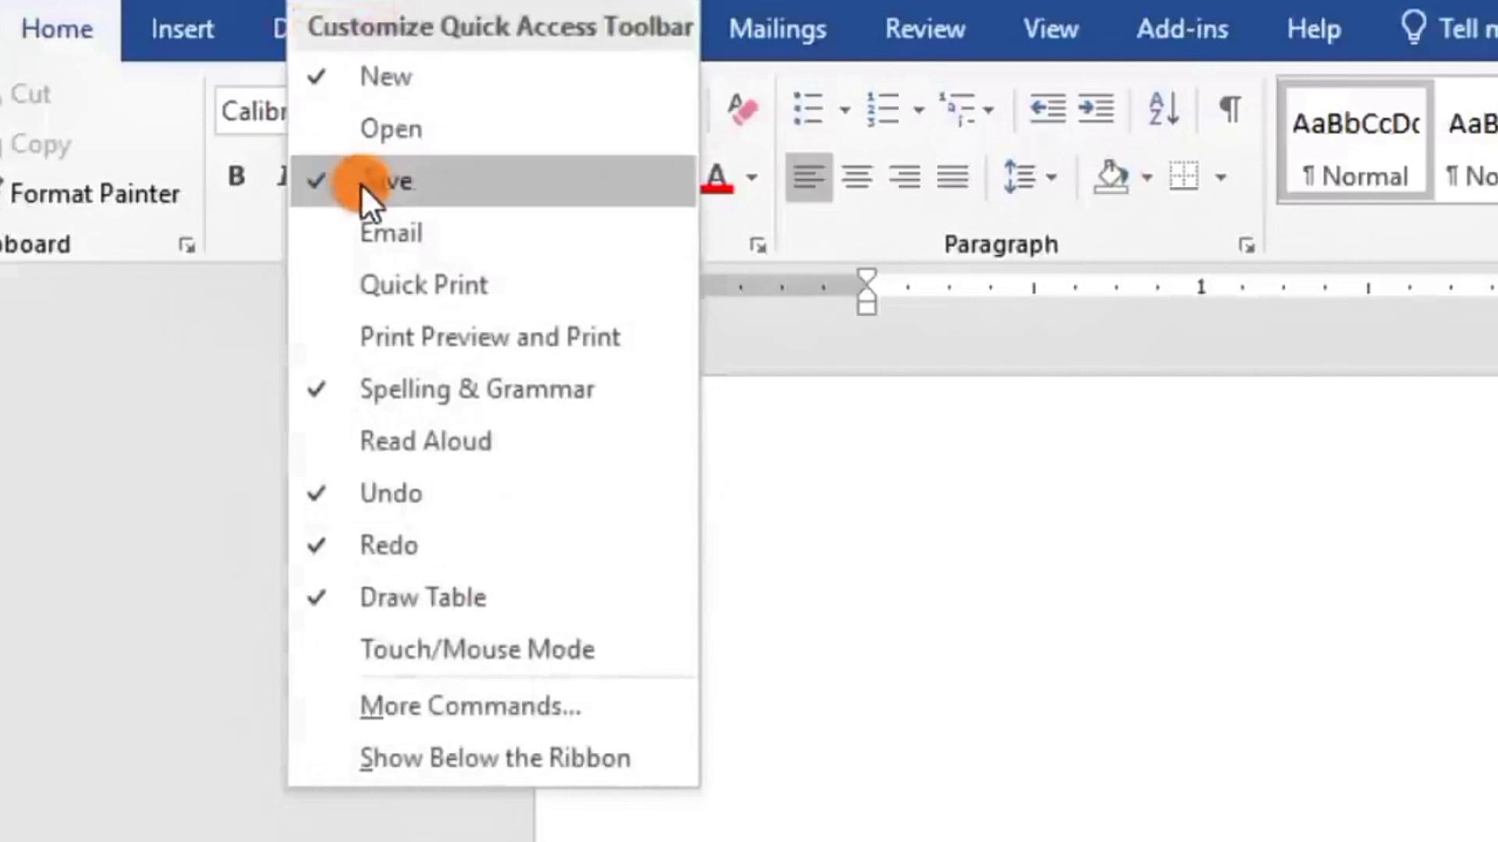
{"action": "left_click", "coordinate": [369, 391]}
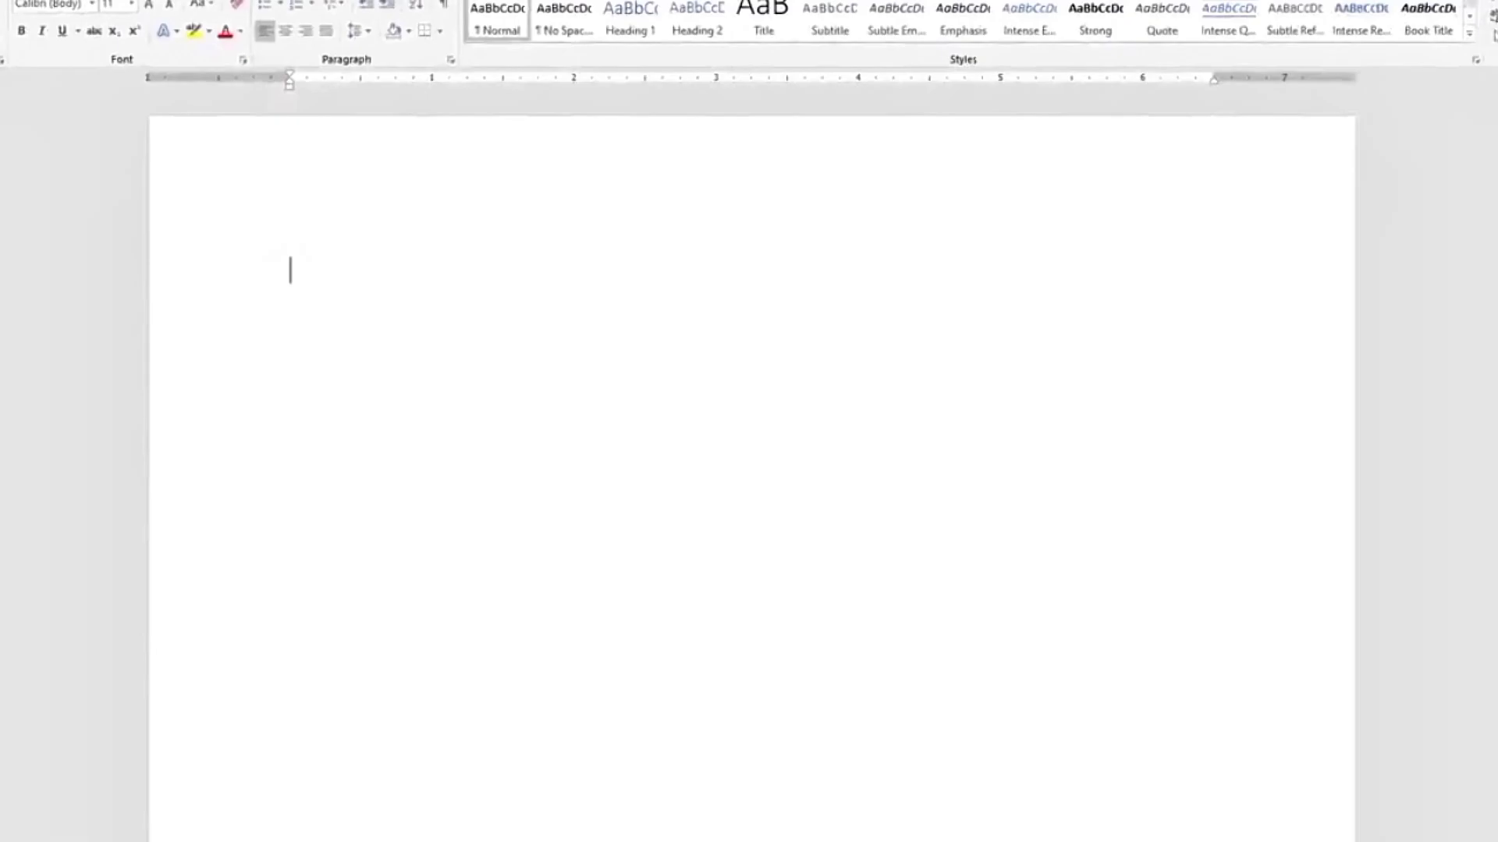
View the document's Info page with its protection, inspection and property options, and return to the blank page
{"action": "left_click", "coordinate": [9, 59]}
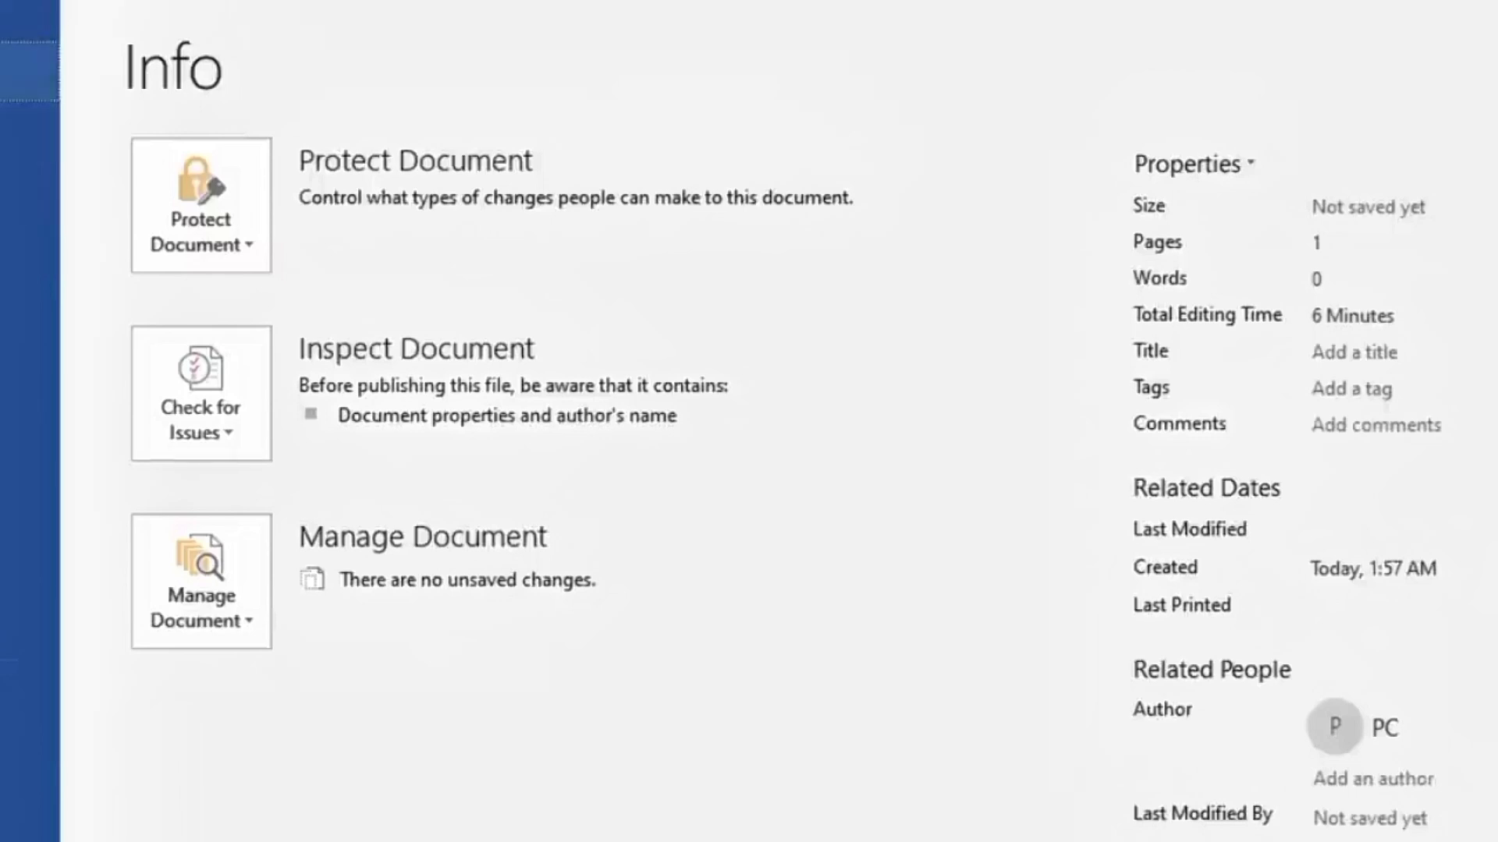
{"action": "left_click", "coordinate": [23, 8]}
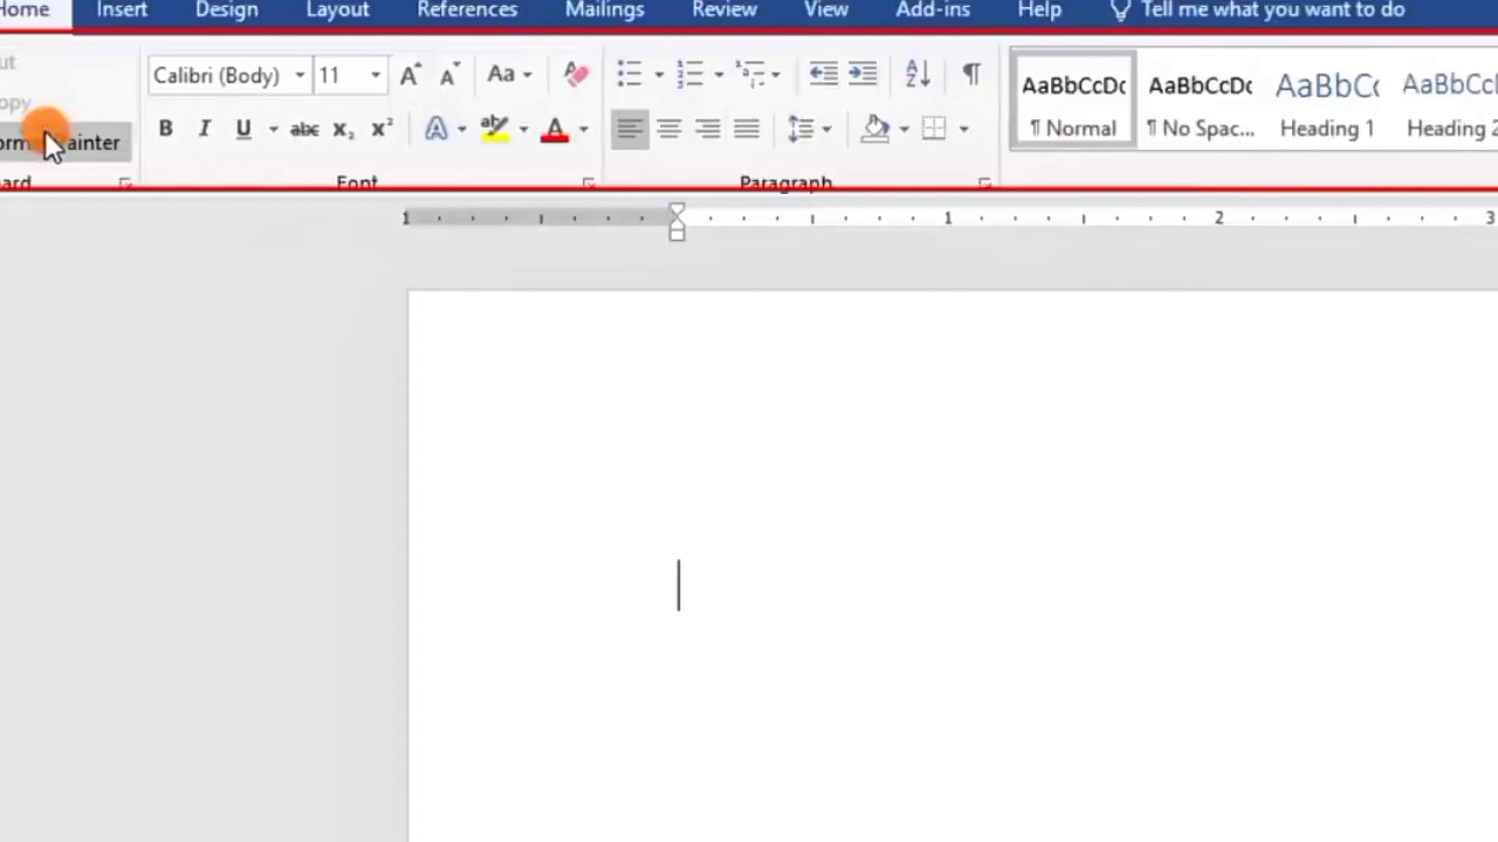
Look through the Insert, Design, Layout and References command sets on the ribbon and return to the Home commands
{"action": "left_click", "coordinate": [103, 23]}
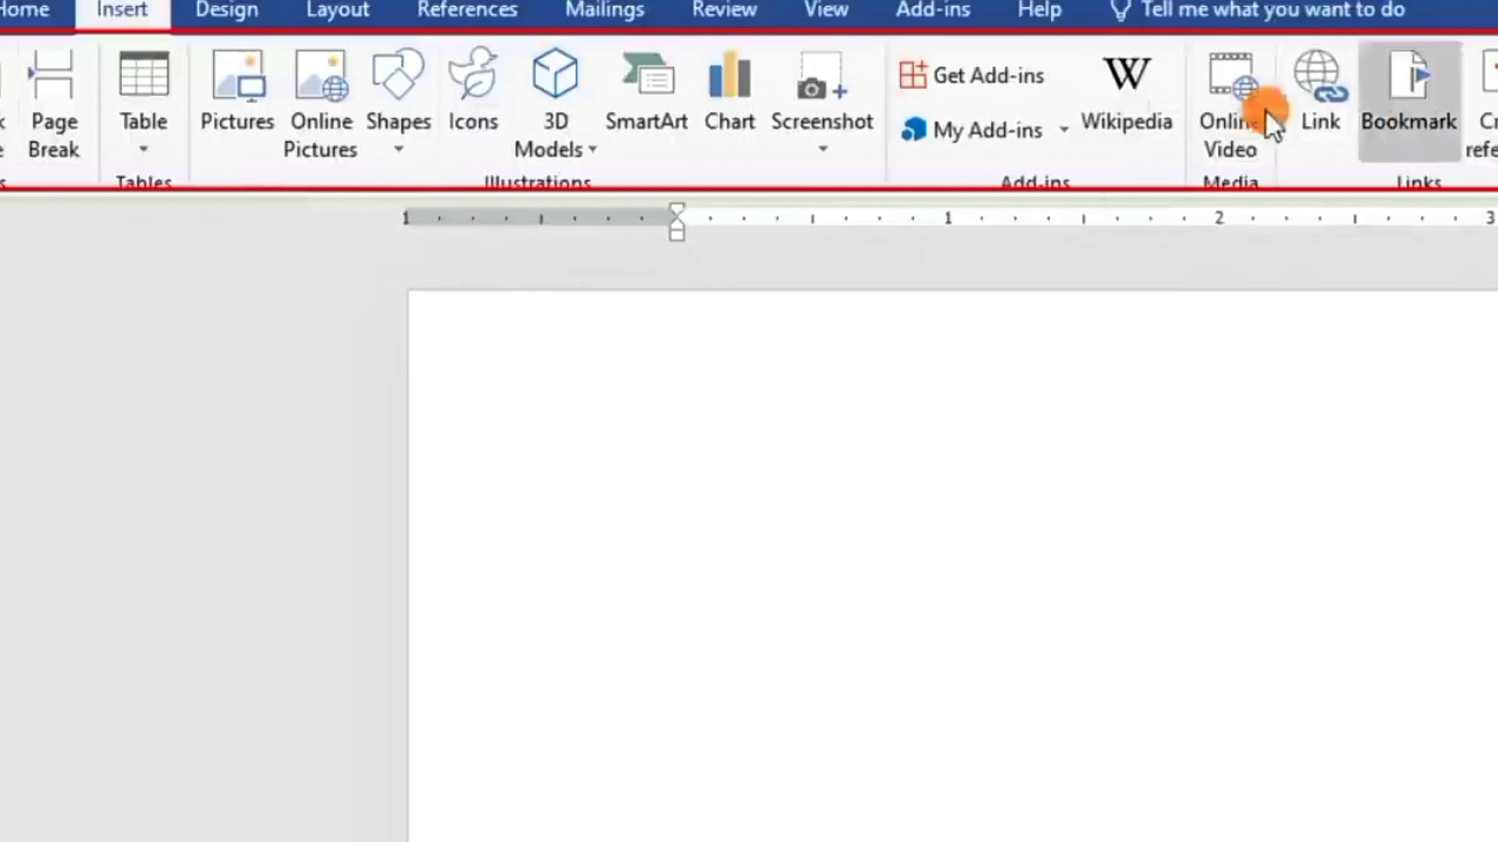
{"action": "left_click", "coordinate": [232, 9]}
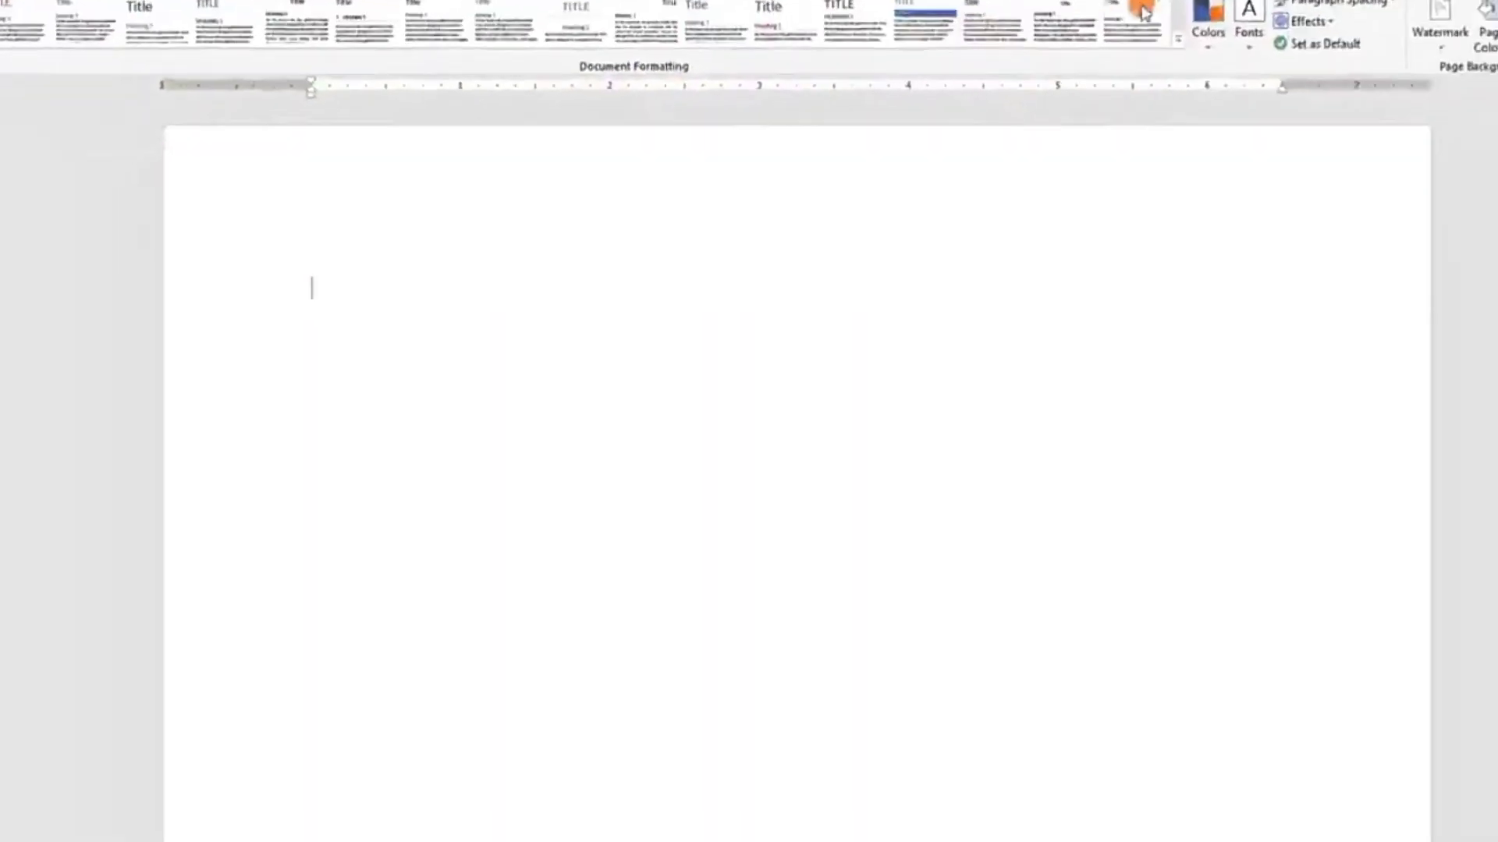
{"action": "left_click", "coordinate": [287, 2]}
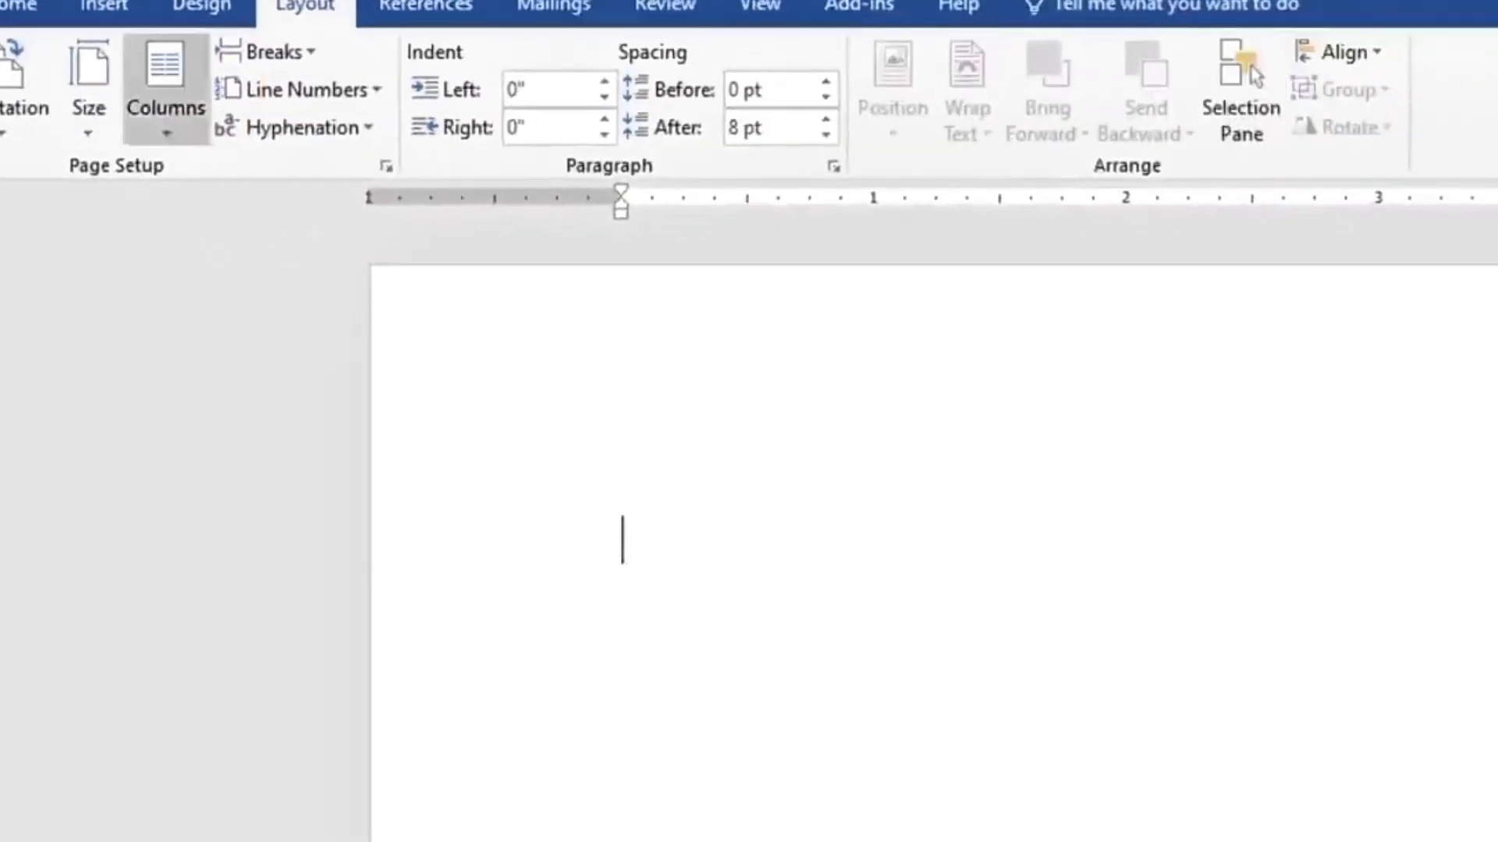
{"action": "left_click", "coordinate": [427, 8]}
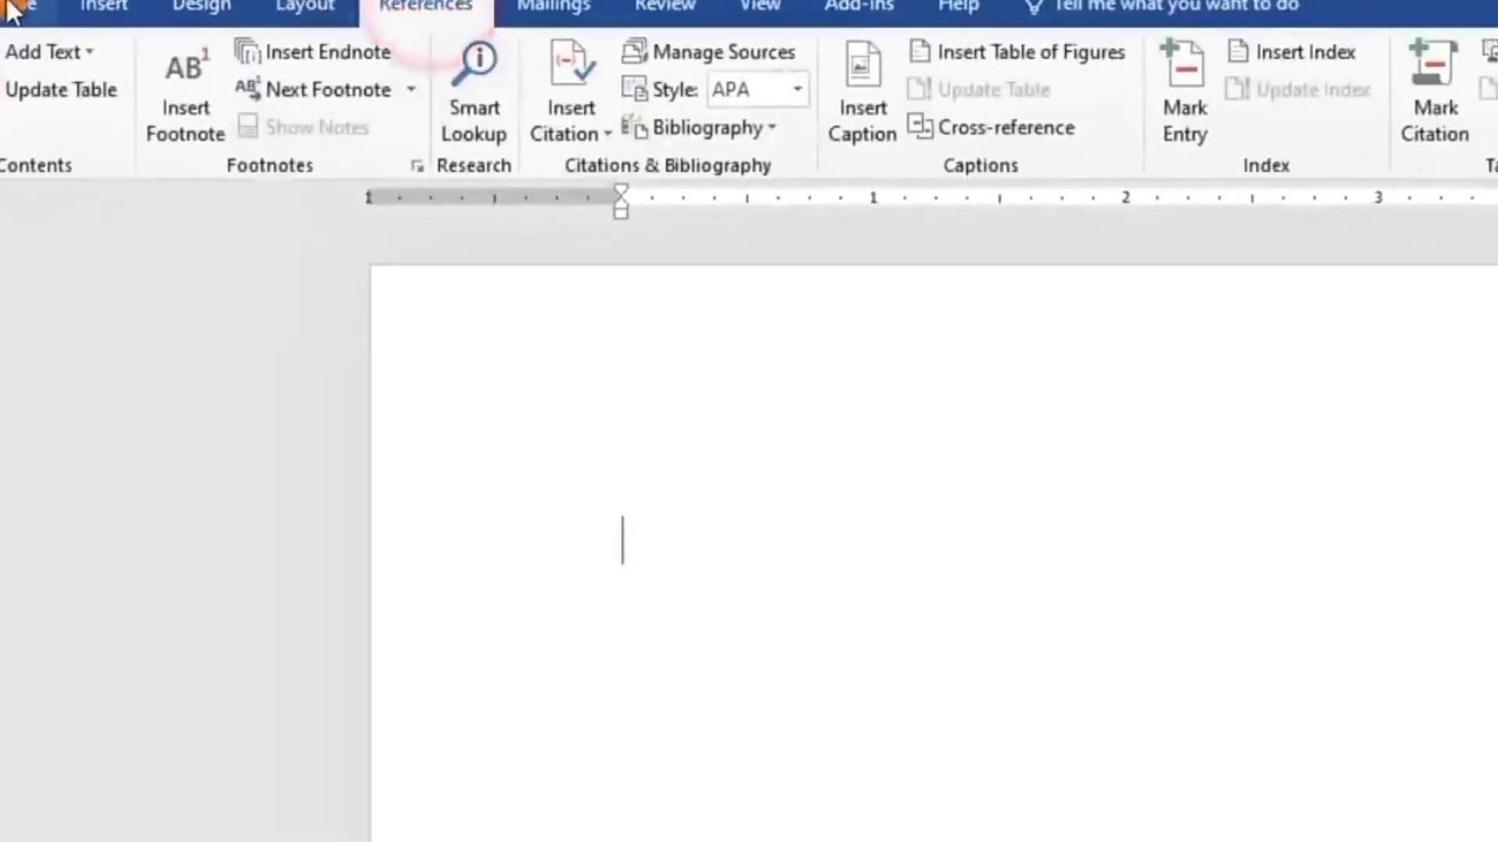
{"action": "left_click", "coordinate": [15, 8]}
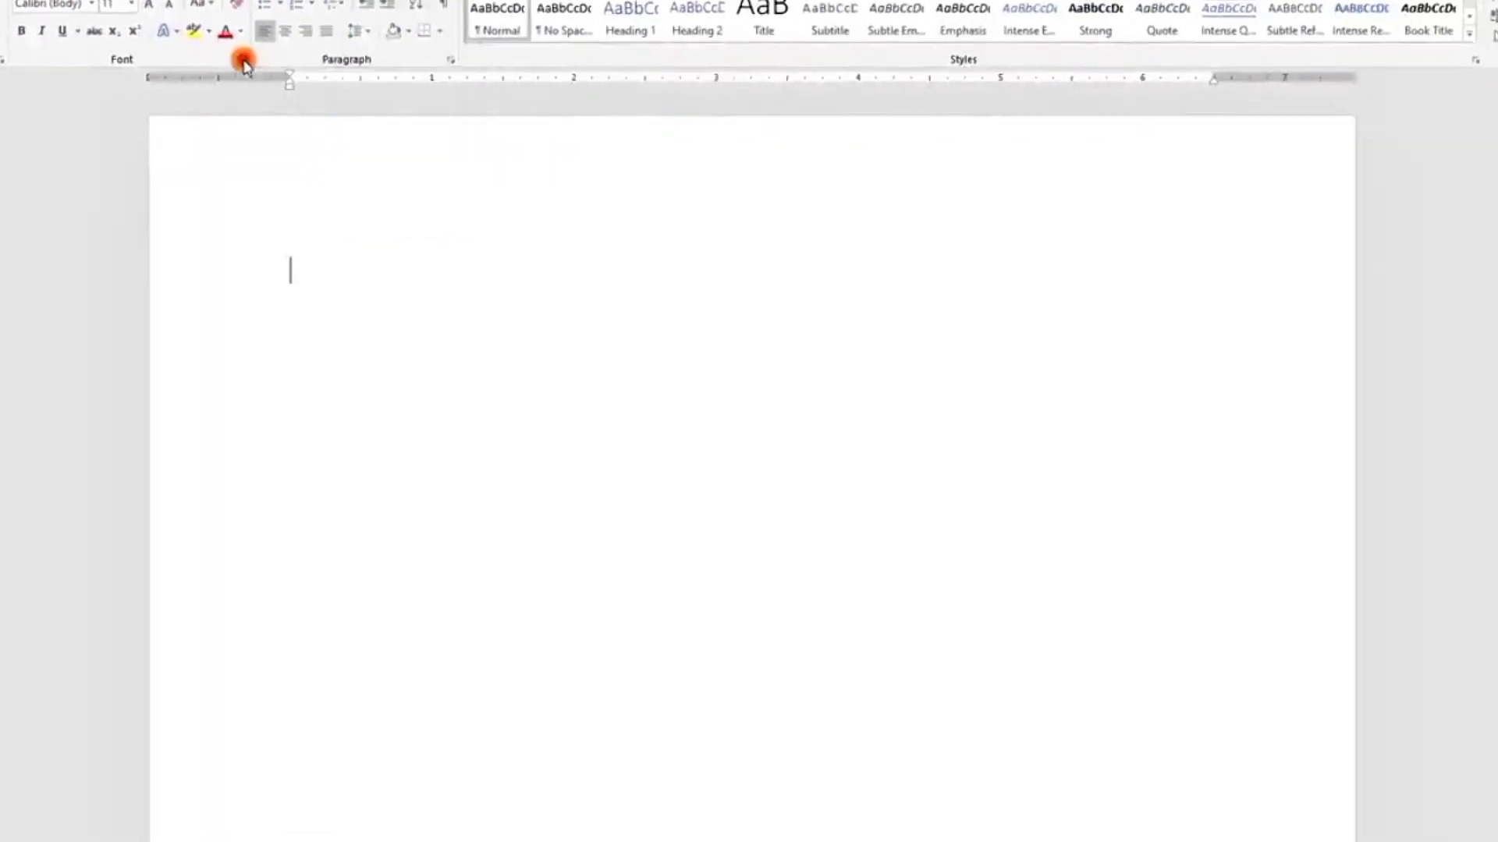
Open the full Font settings dialog from the Font group
{"action": "left_click", "coordinate": [741, 240]}
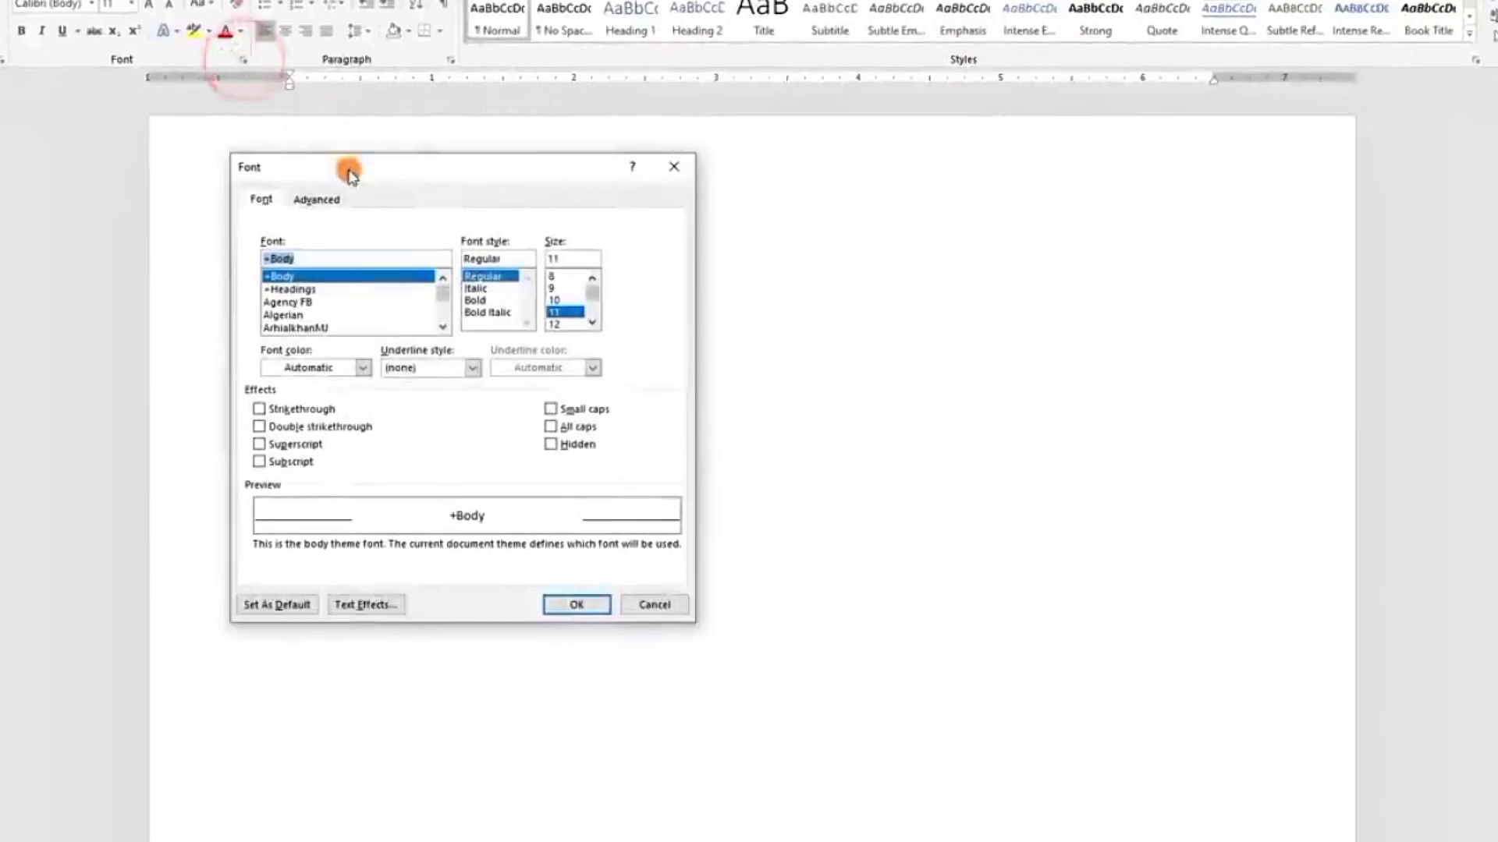